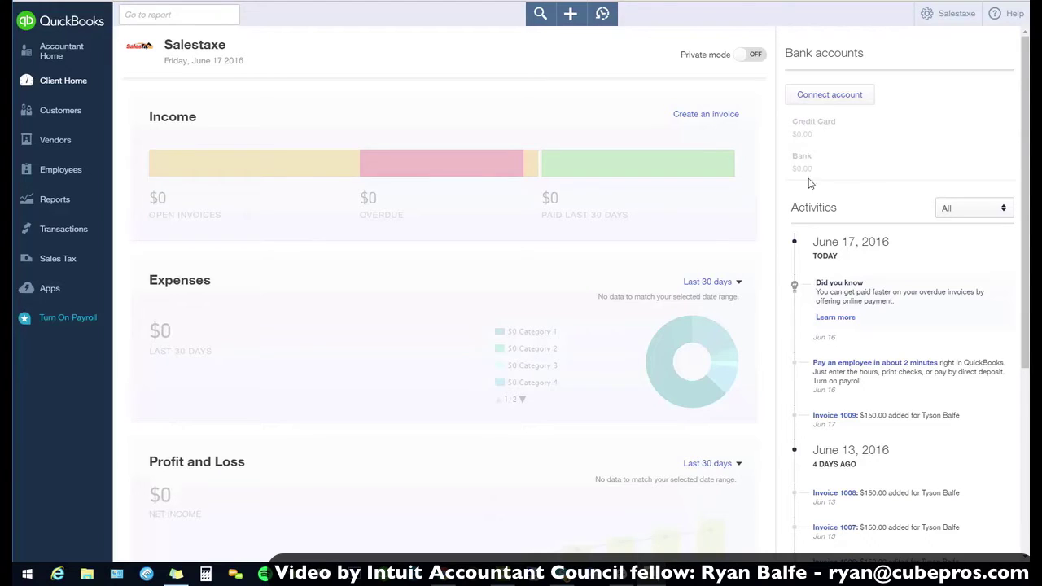
- Review the sales form content options in the company's sales settings without changing them
click(946, 15)
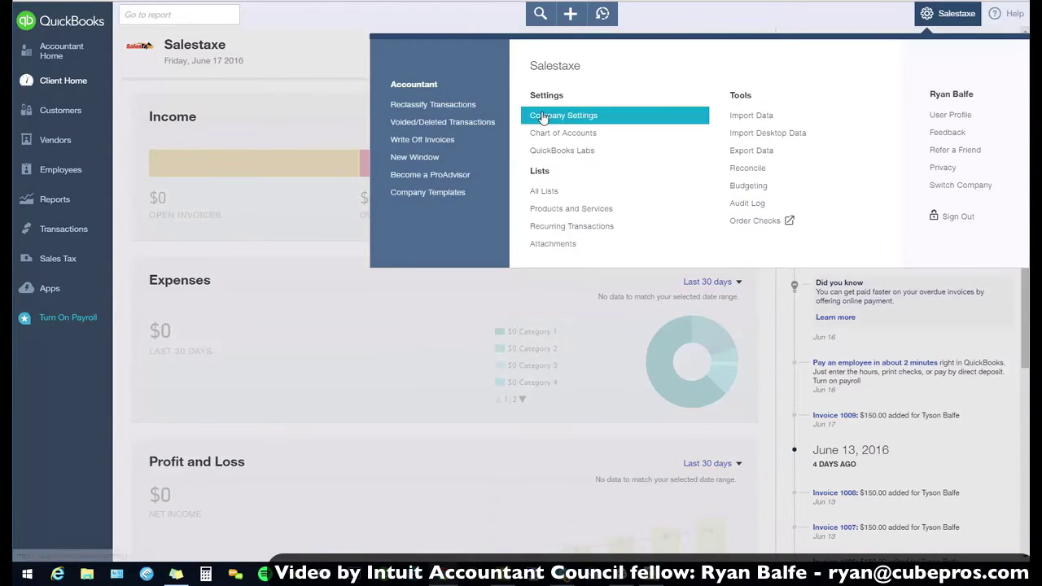
click(543, 118)
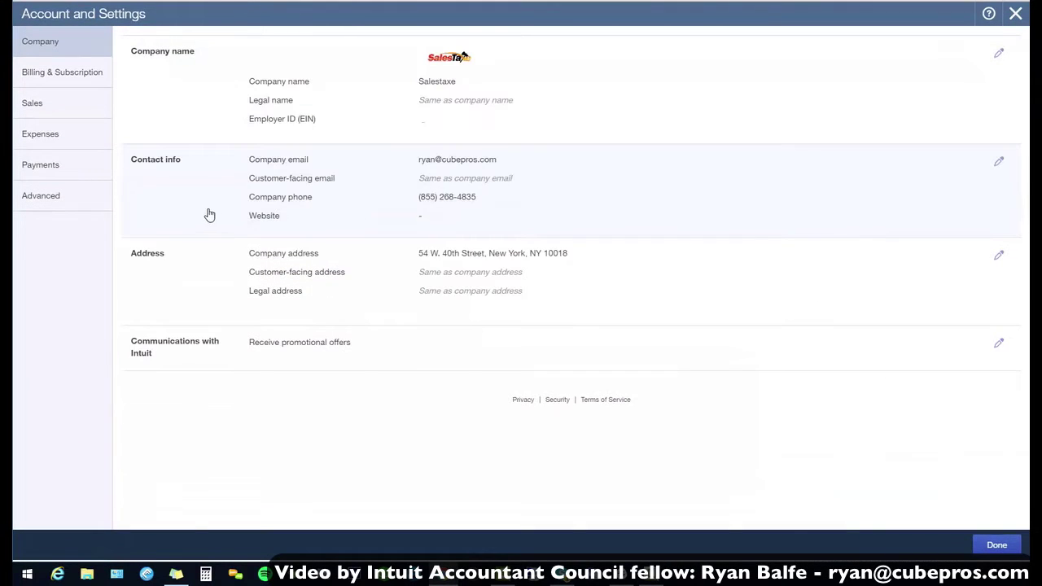
click(88, 109)
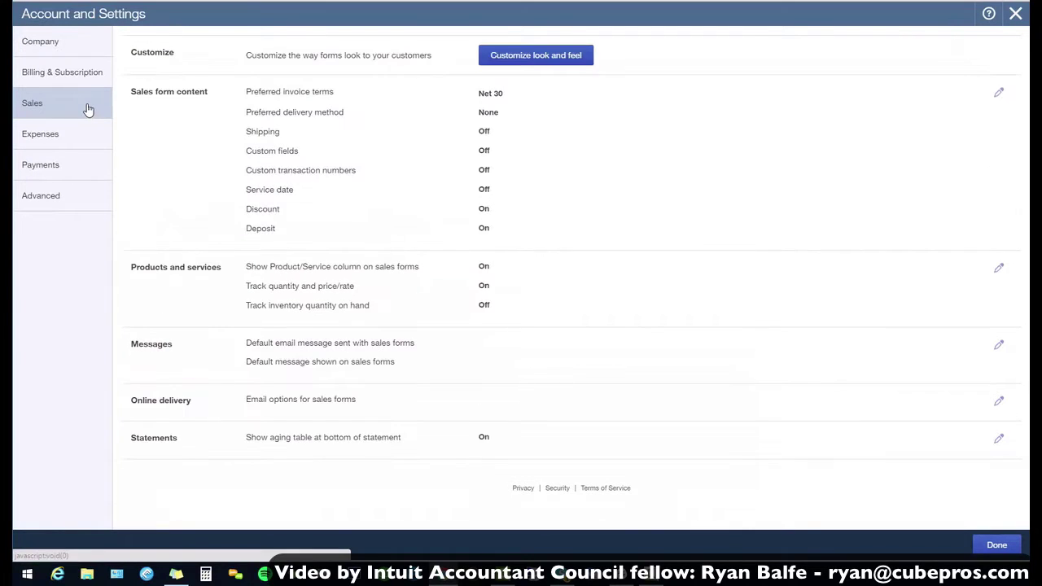
click(220, 198)
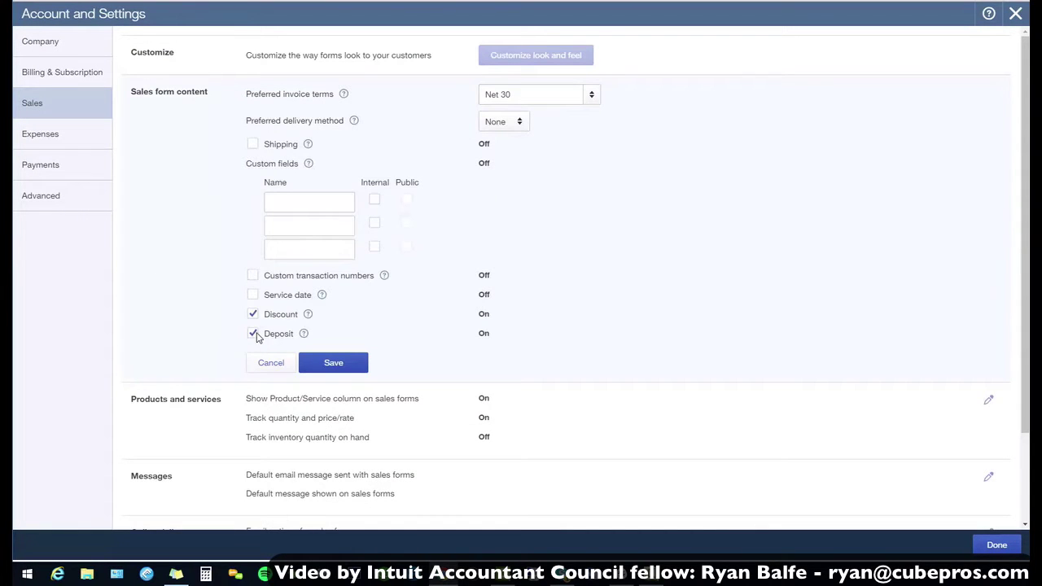
click(266, 368)
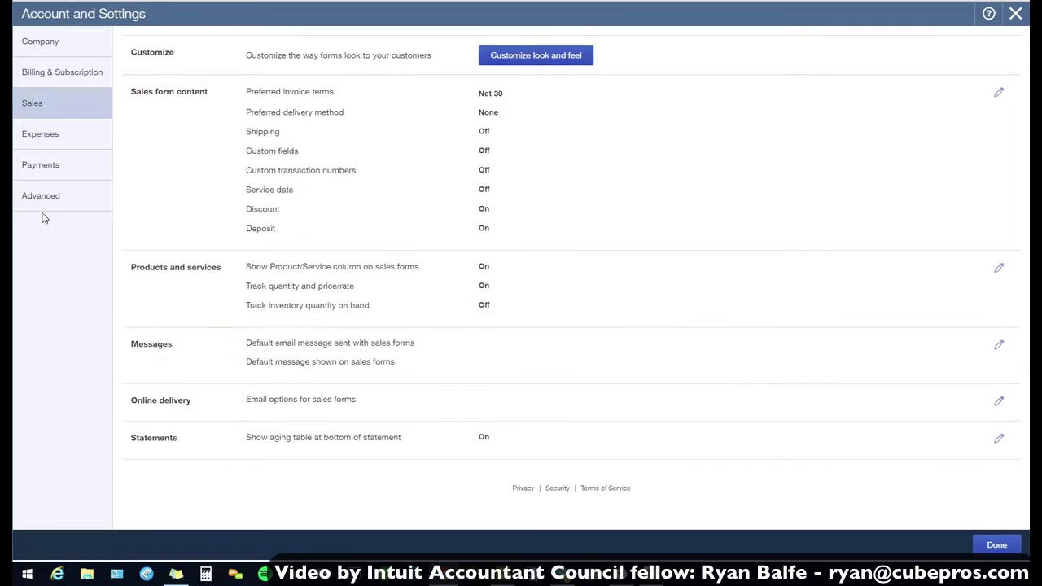
- Review the time tracking options in the advanced company settings, then close the settings without saving
click(41, 203)
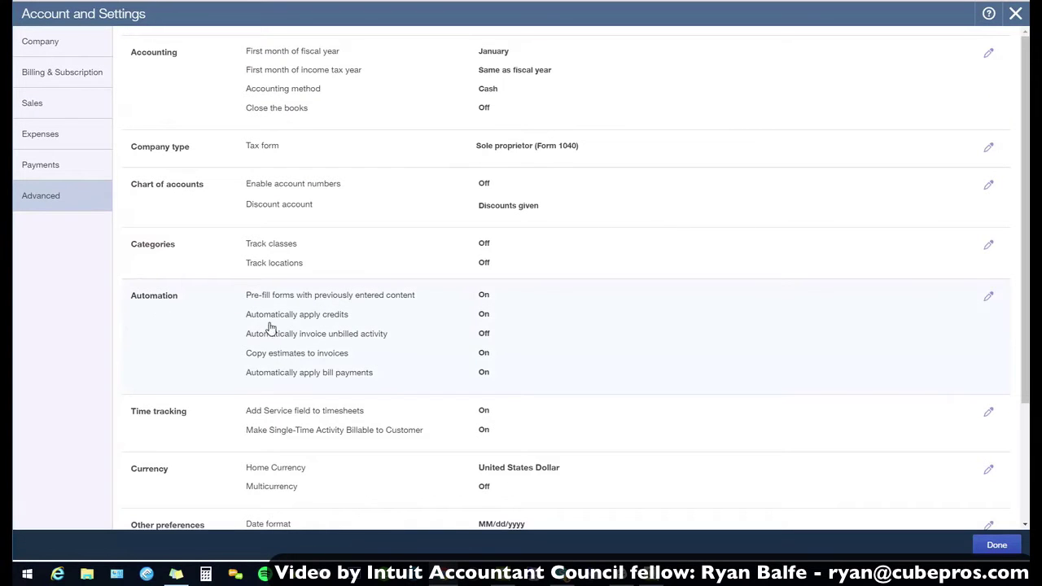
click(273, 409)
scroll(296, 461, down, 2)
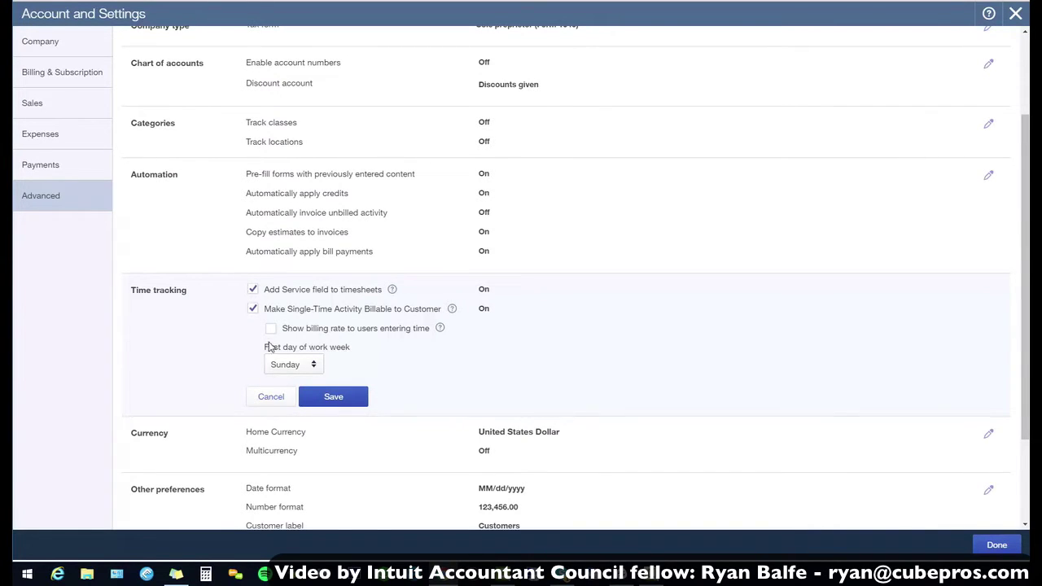
click(1014, 18)
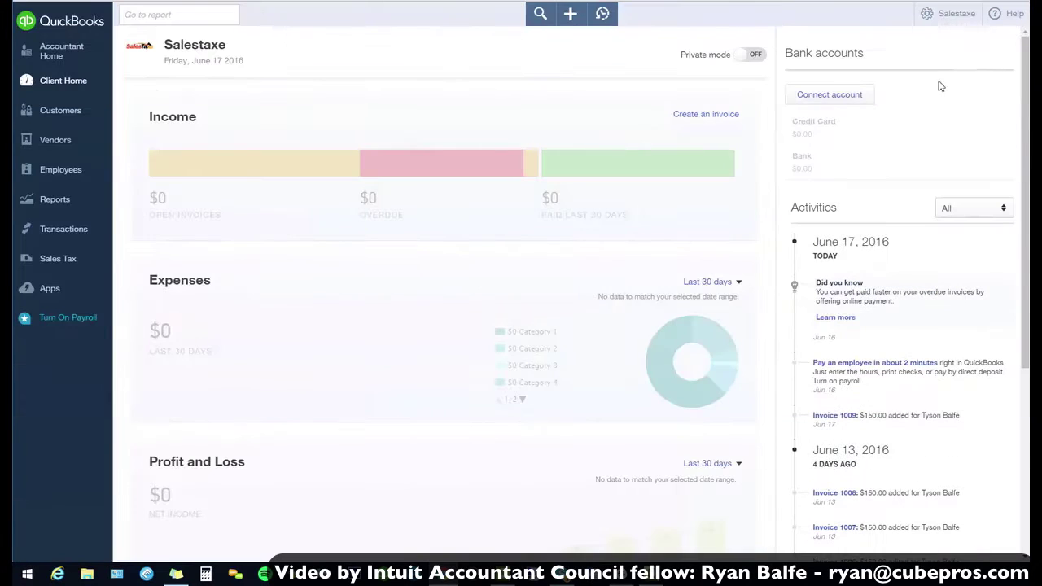
- Open the chart of accounts and view the blank new account form, leaving it without creating an account
click(929, 20)
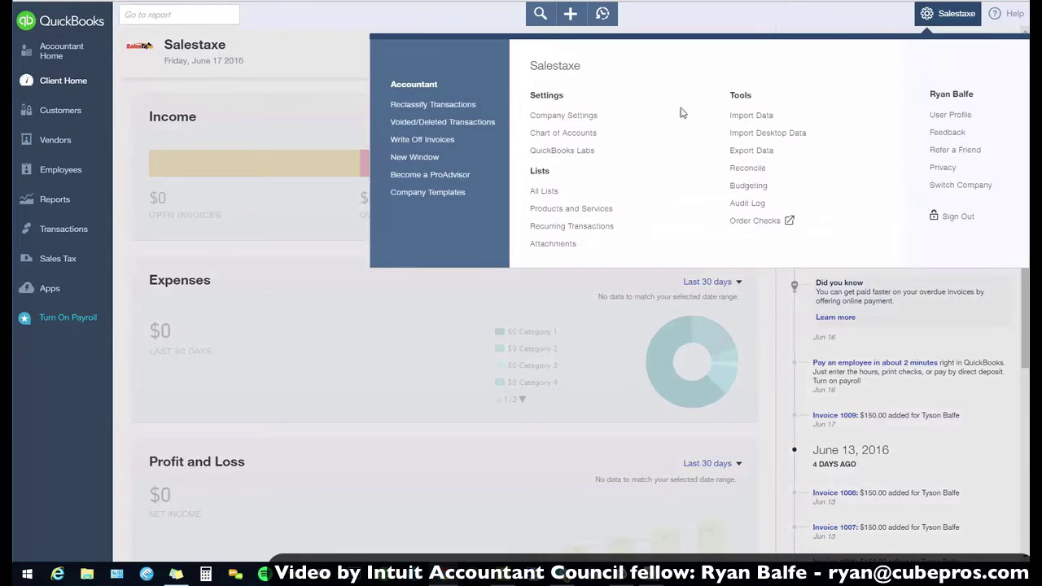
click(596, 136)
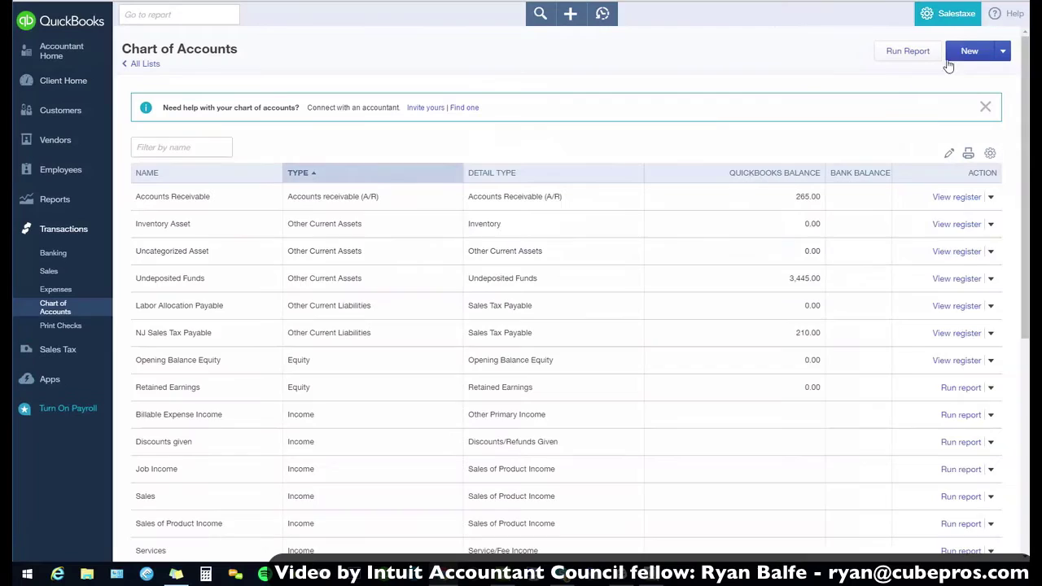
click(969, 51)
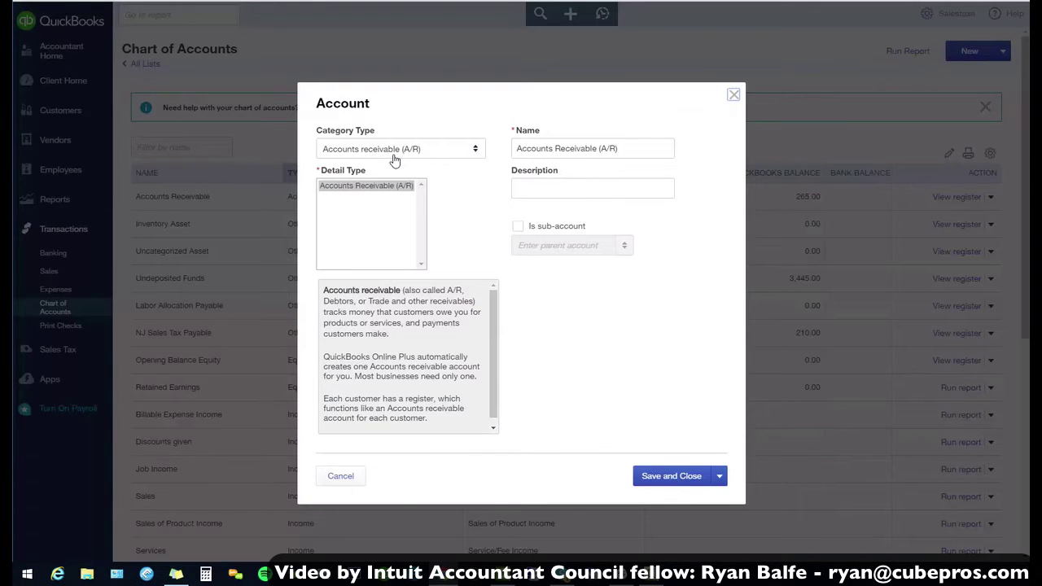
click(339, 476)
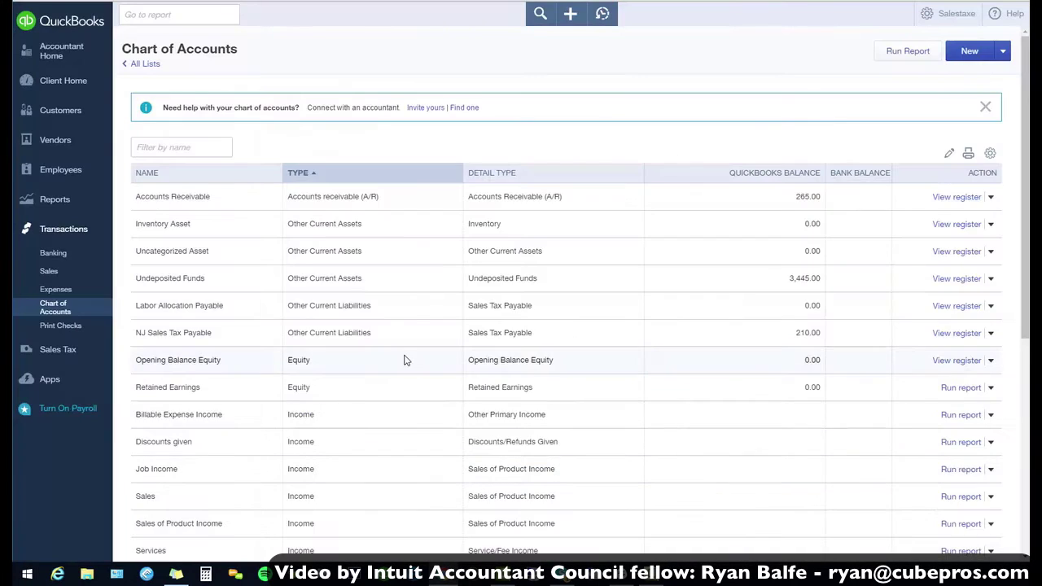
- Examine the category type, detail type and name of the Allocated Labor expense account, leaving it unsaved
scroll(404, 359, down, 5)
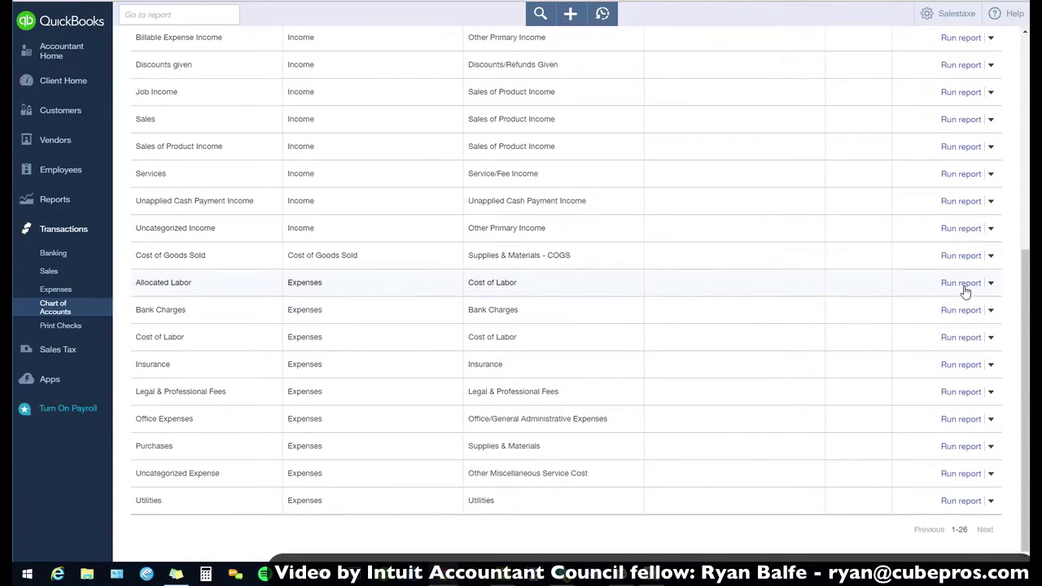
click(990, 283)
click(986, 301)
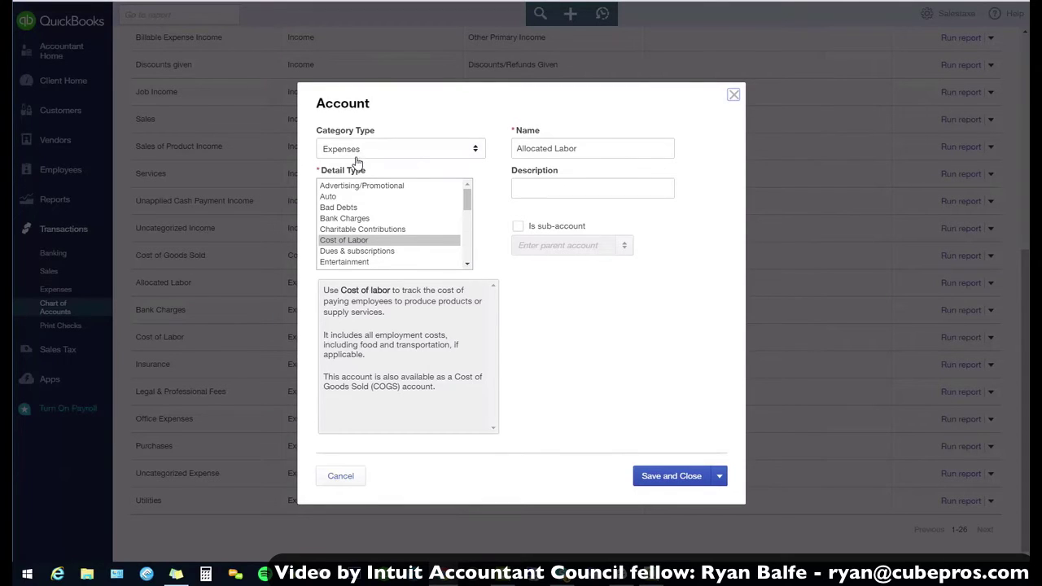
click(358, 241)
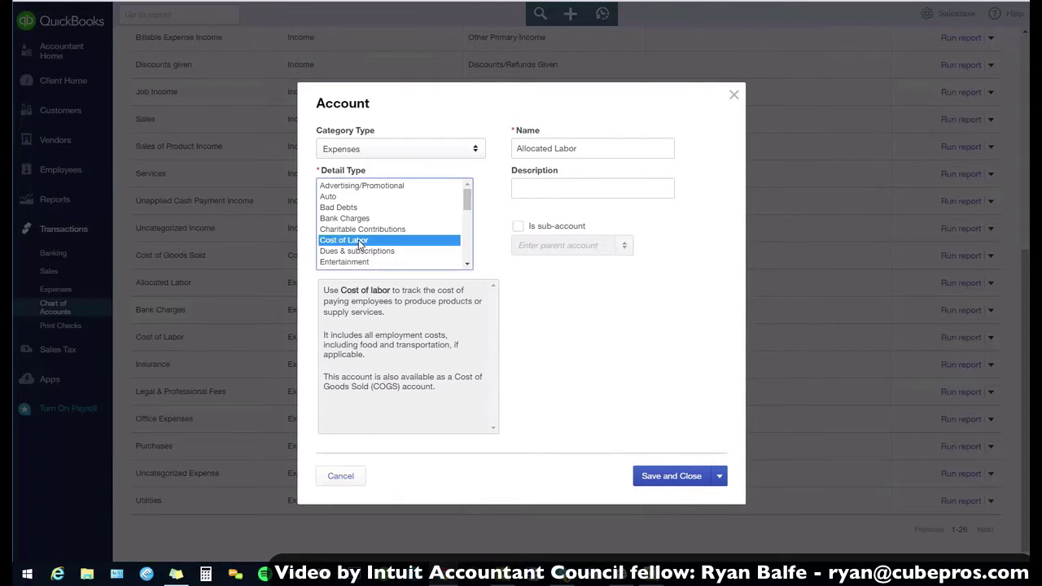
triple_click(592, 148)
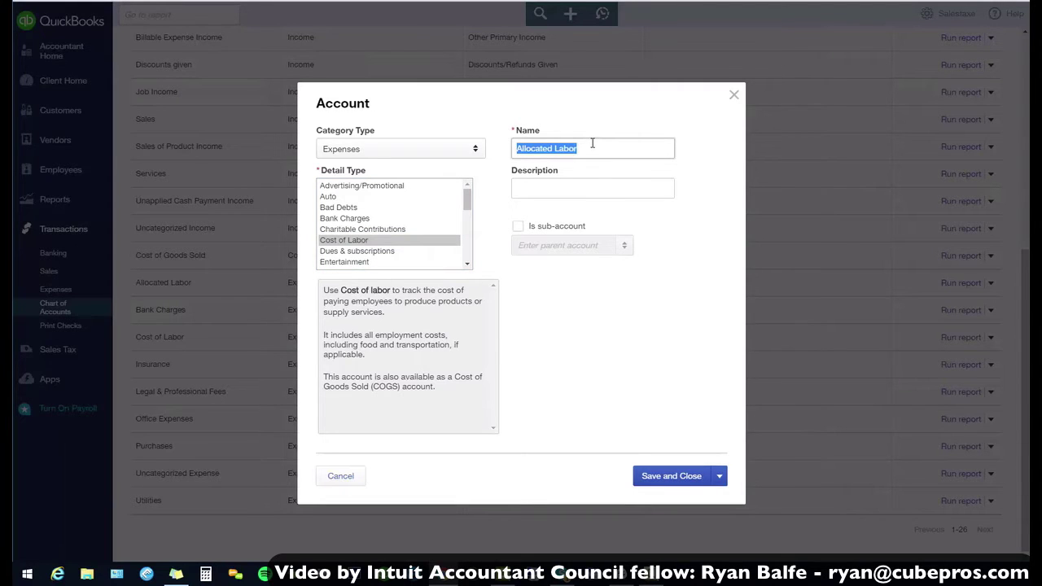
click(341, 476)
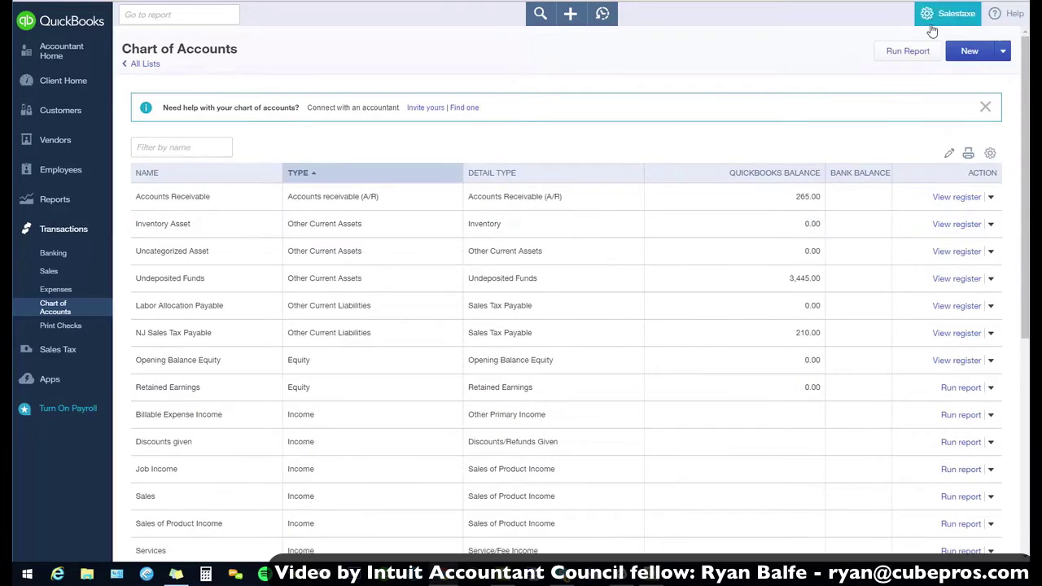
- Open the products and services list and view the item types offered for a new item, without creating one
click(931, 24)
click(584, 213)
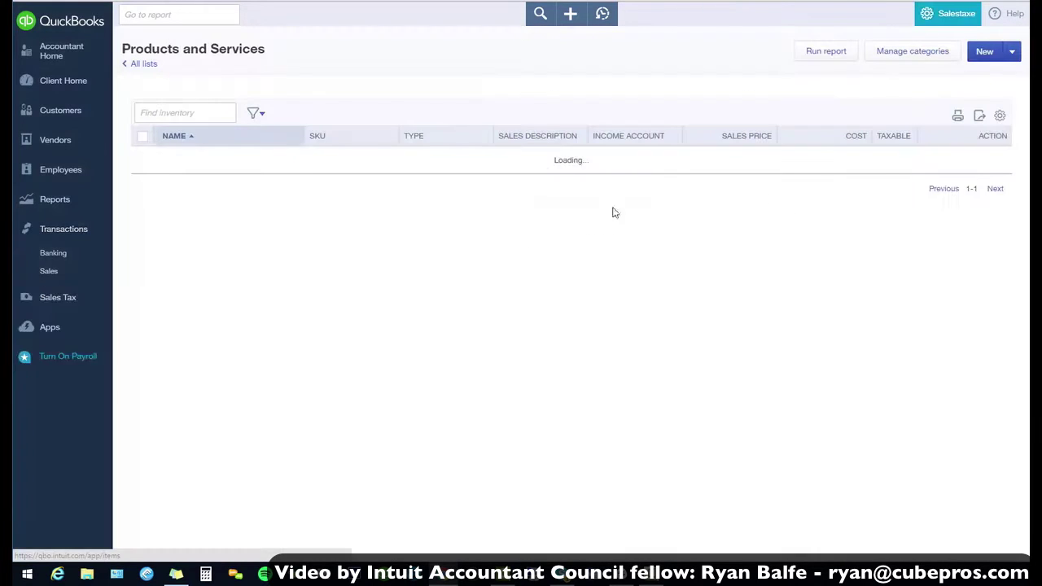
click(974, 52)
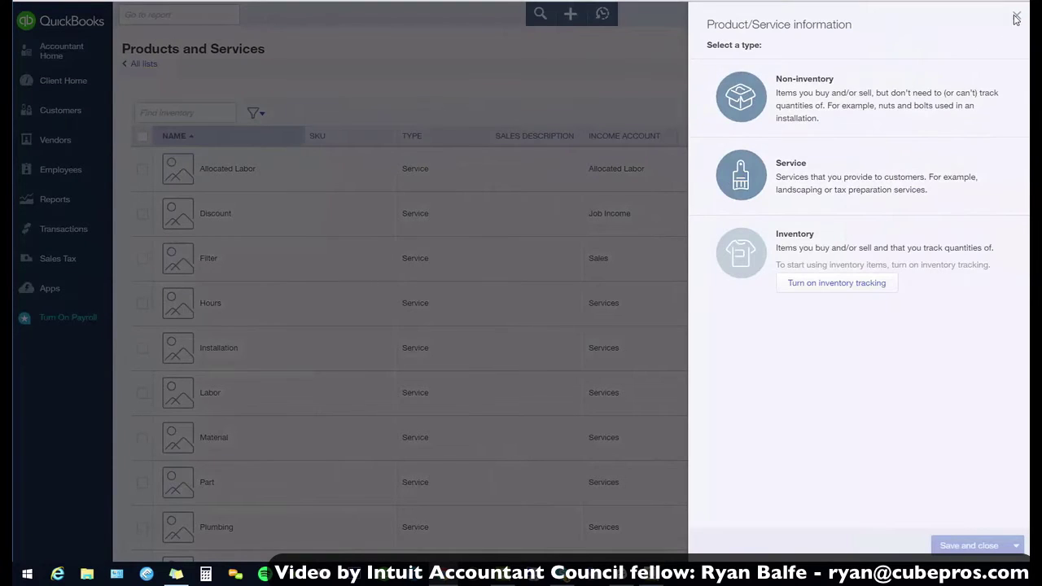
click(1016, 17)
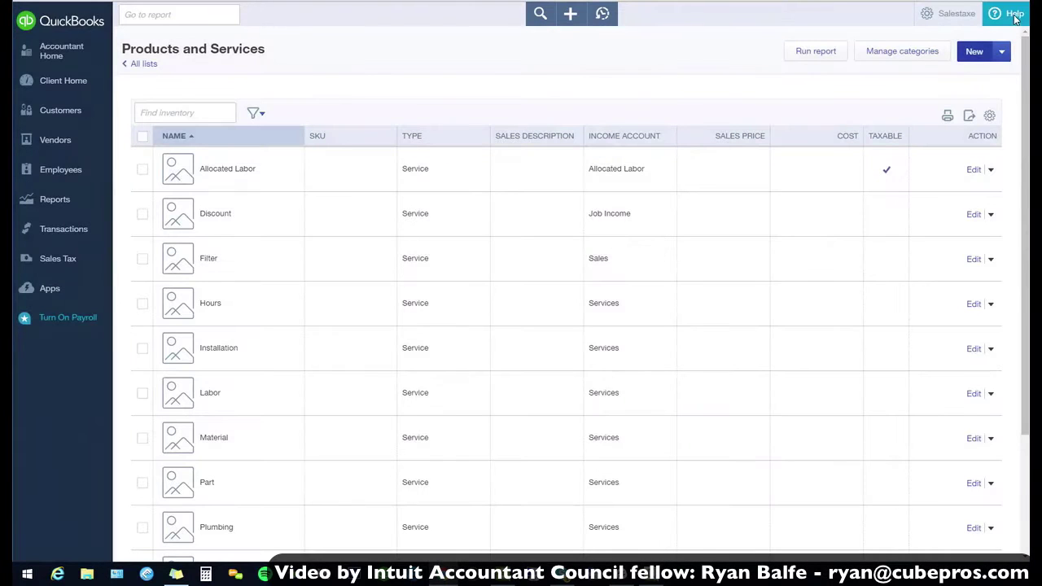
- Examine the Allocated Labor service item's name, income account and taxable setting, and close it without saving
click(974, 173)
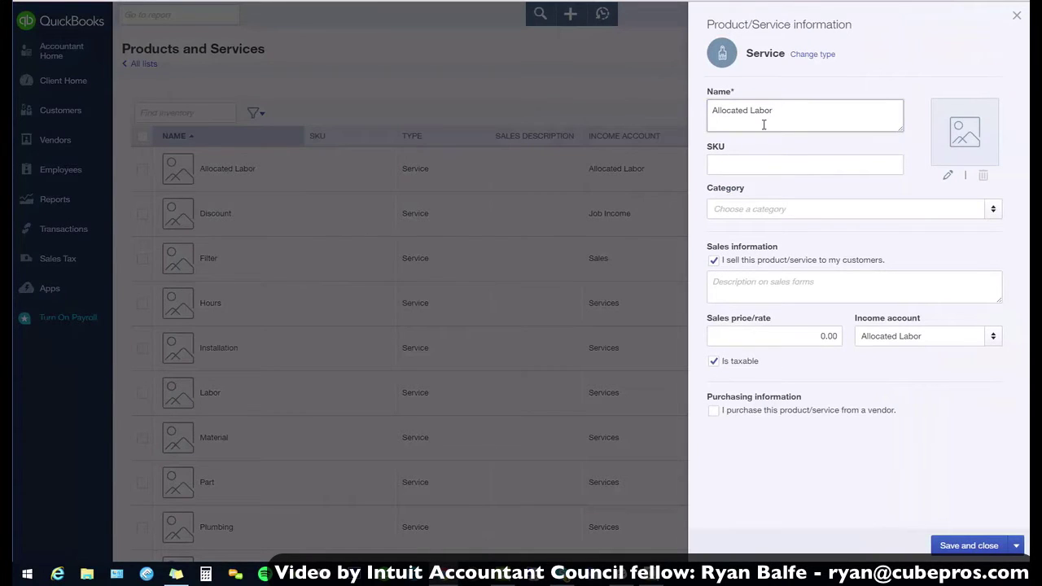
click(764, 125)
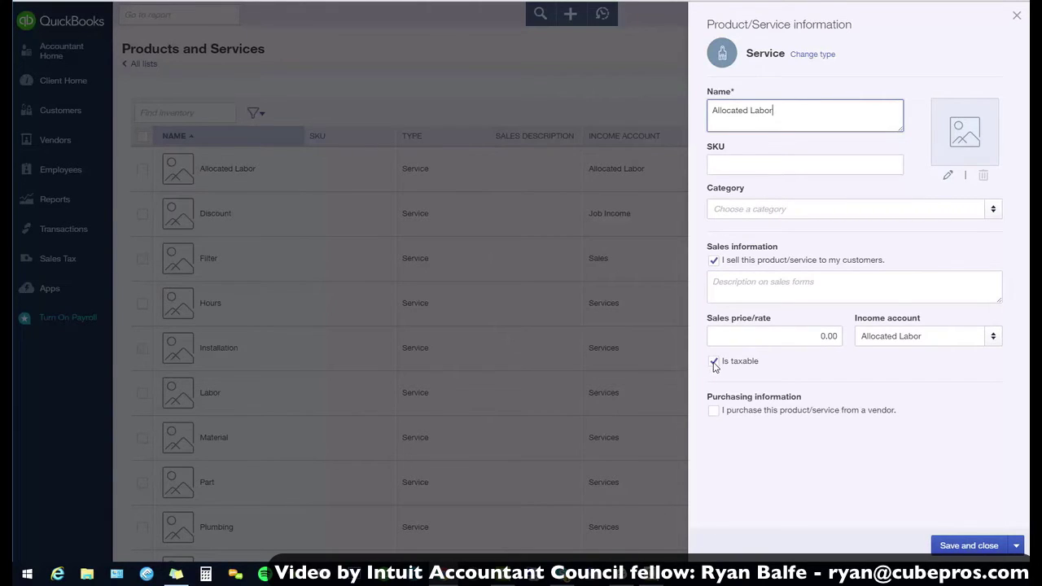
click(991, 343)
click(992, 343)
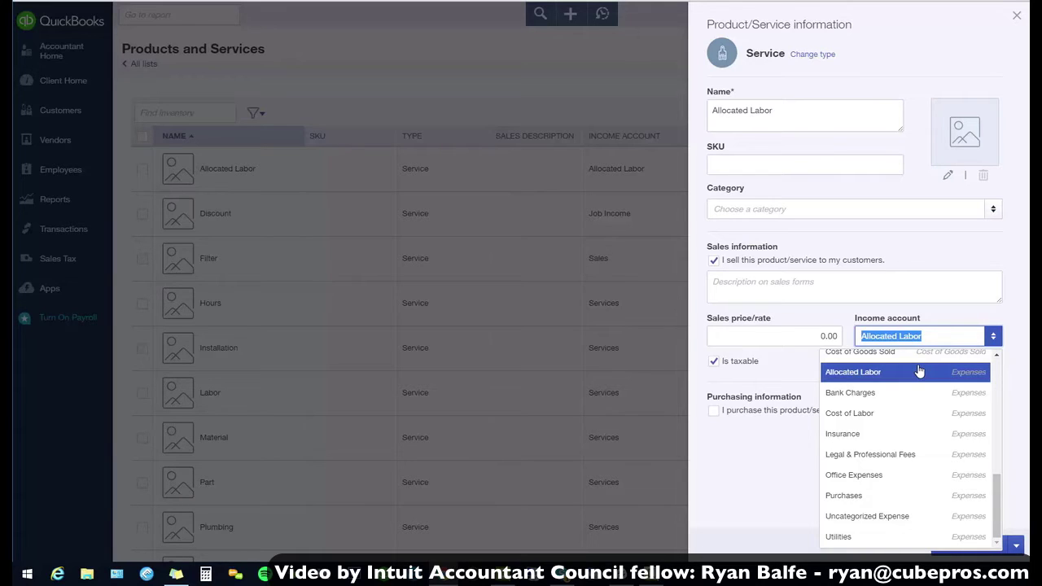
click(836, 301)
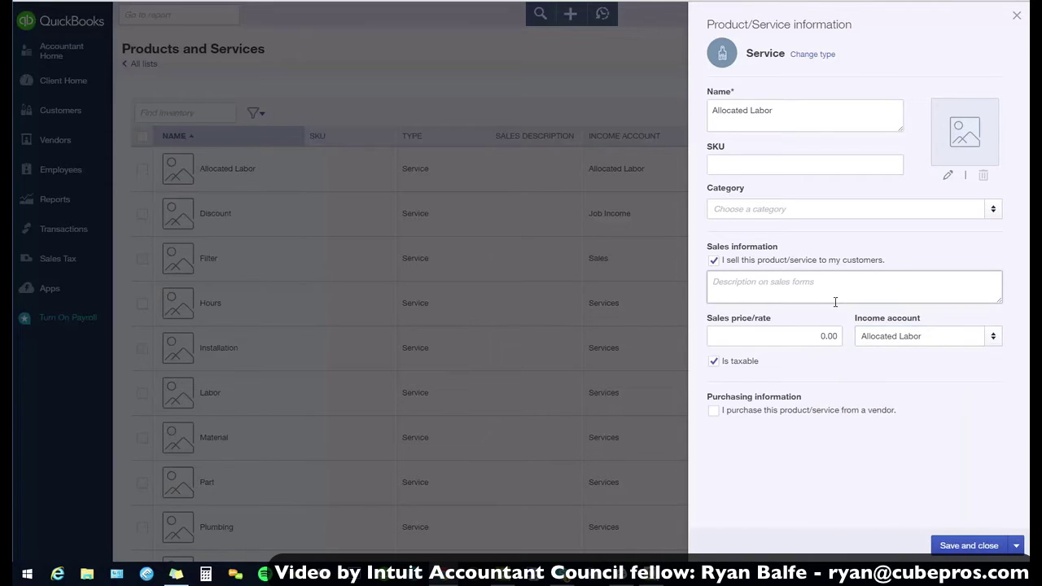
click(798, 295)
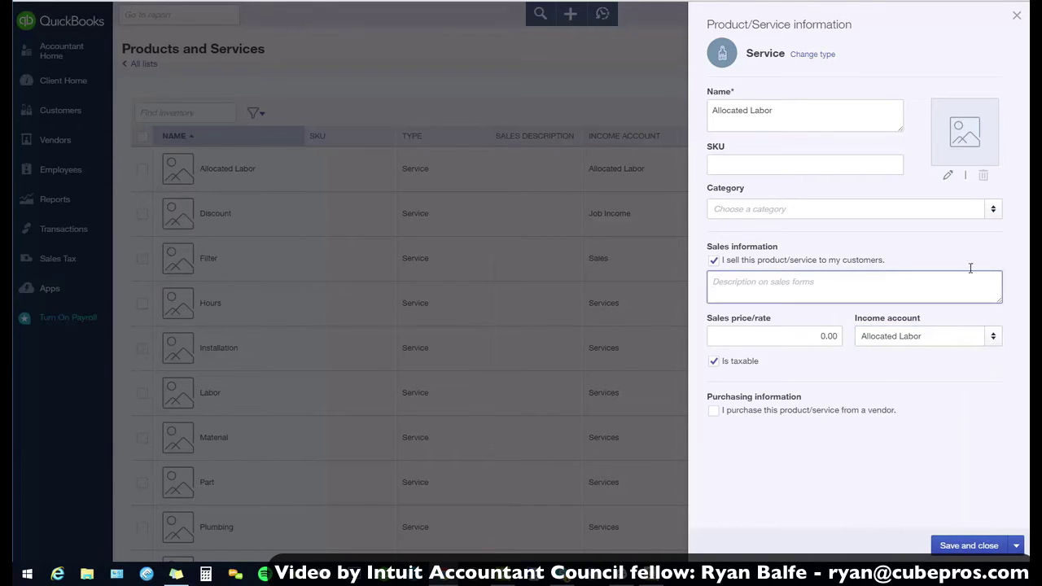
click(1016, 16)
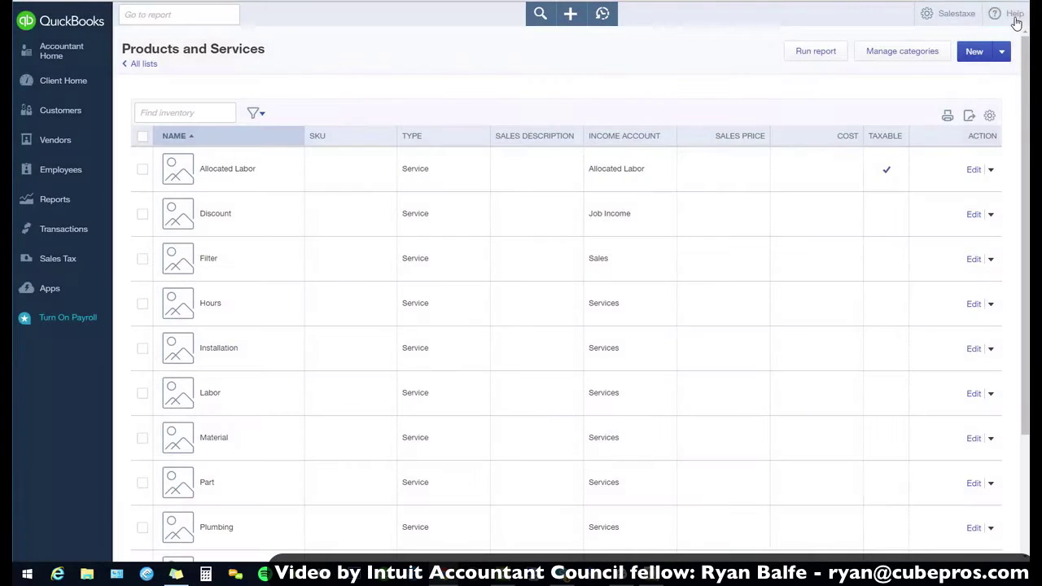
- Examine the name and rate of the Labor Allocation sales tax in the Sales Tax Center, cancelling the edit
click(73, 261)
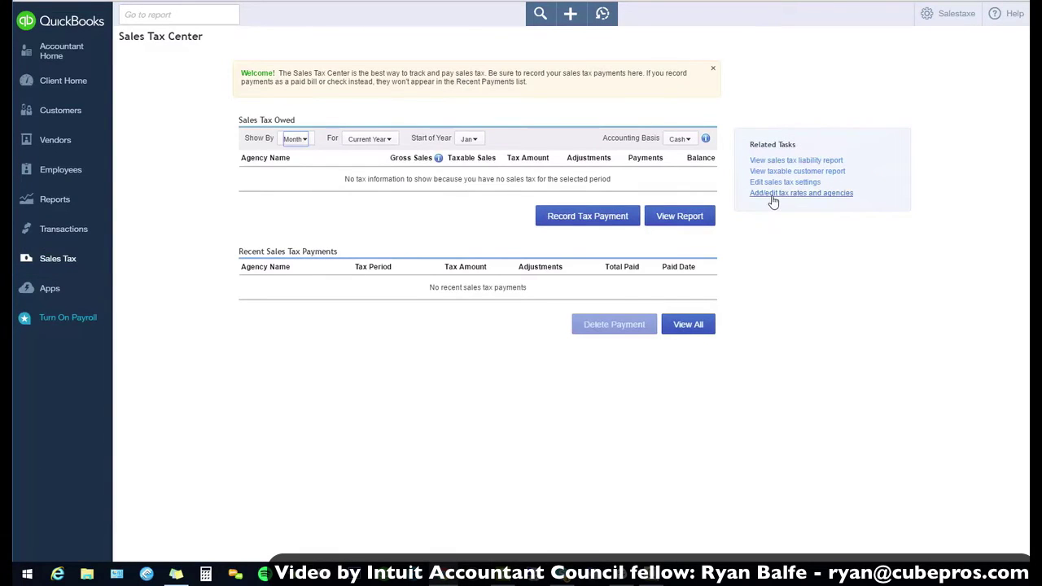
click(774, 196)
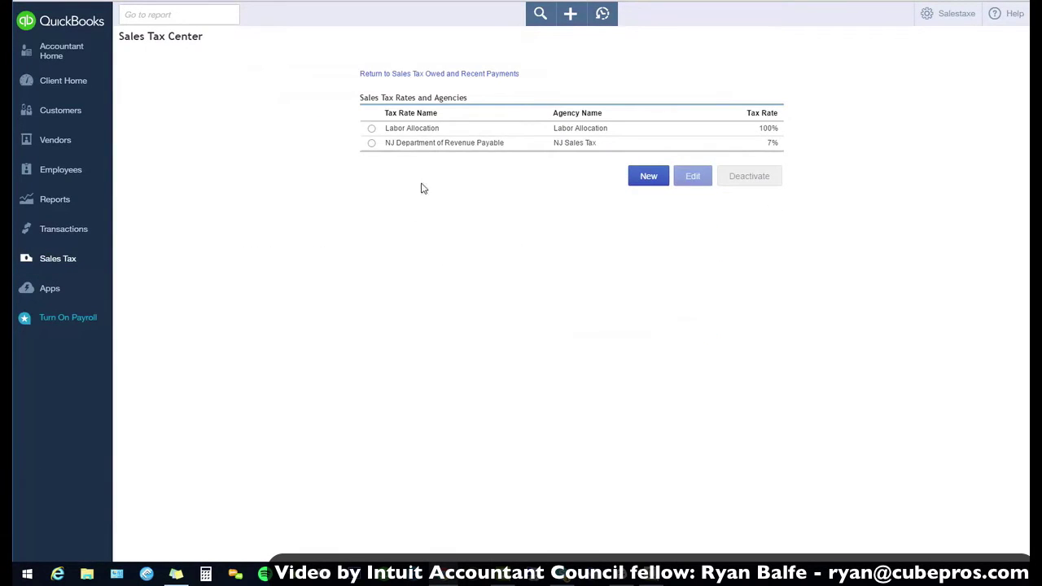
click(371, 129)
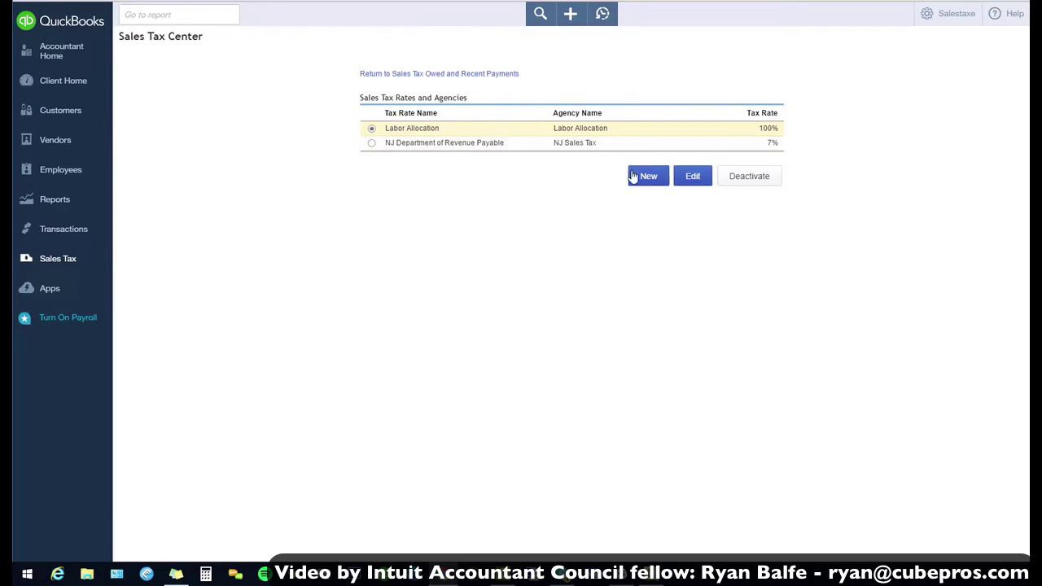
click(694, 178)
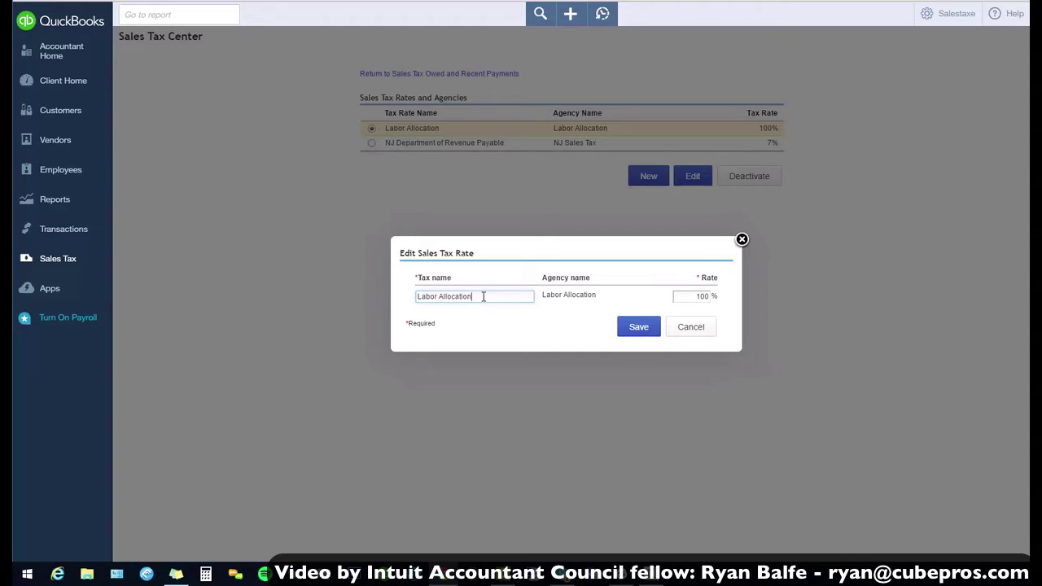
click(675, 297)
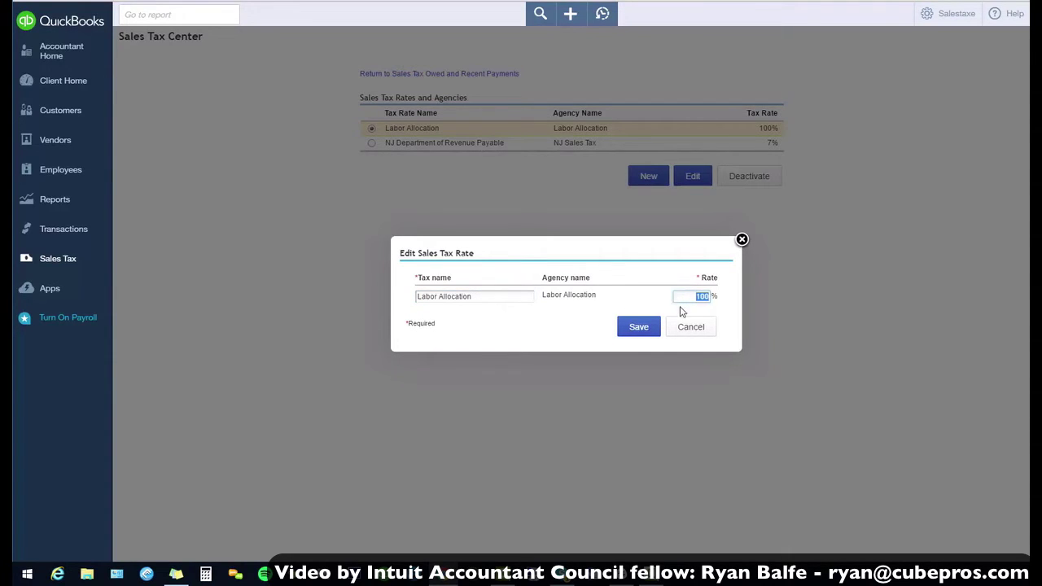
click(686, 332)
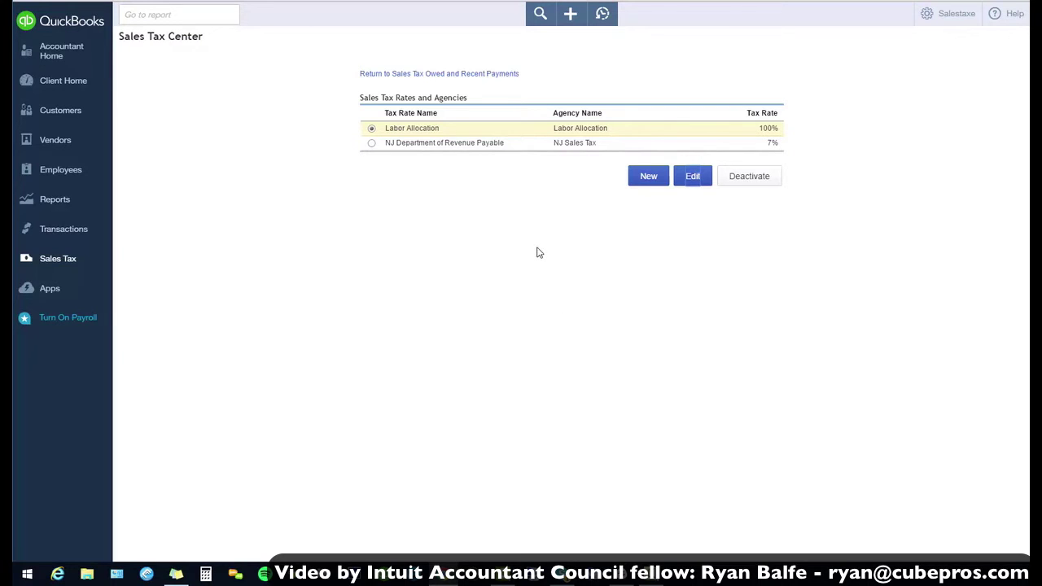
- Open a new weekly timesheet for the preselected employee and set its week to 6/5/2016 to 6/11/2016
click(572, 26)
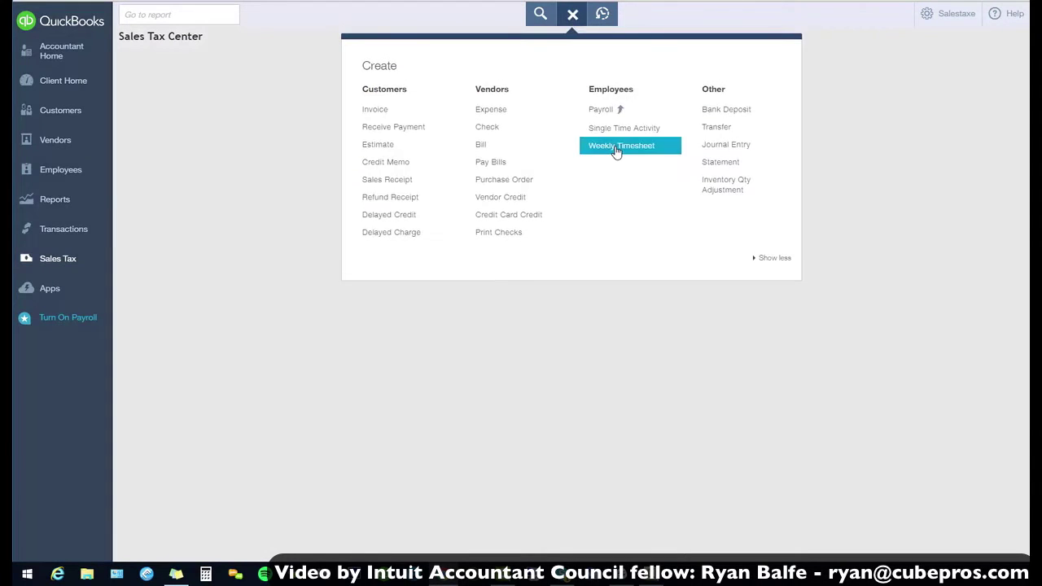
click(617, 150)
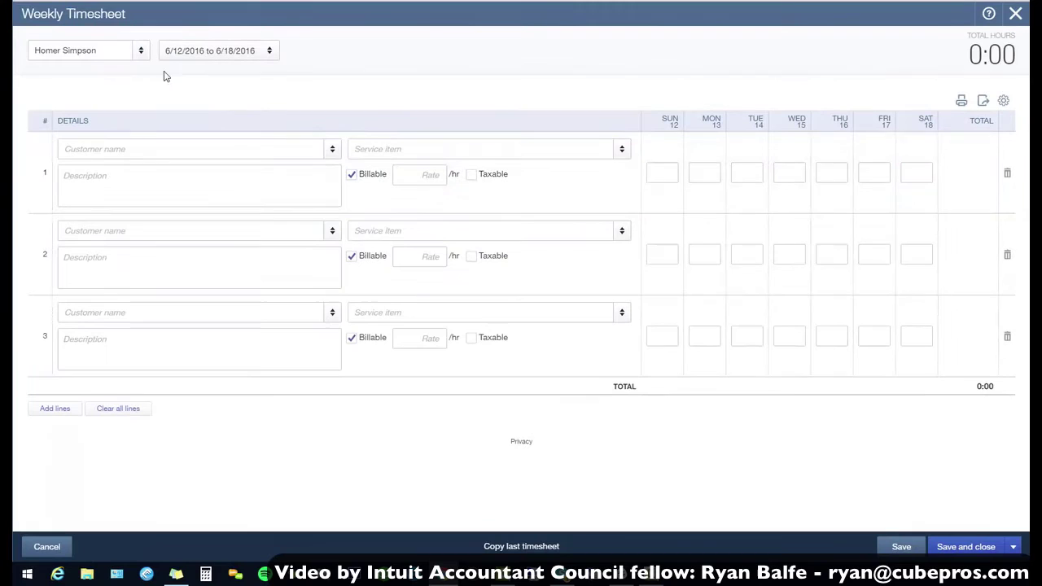
click(96, 45)
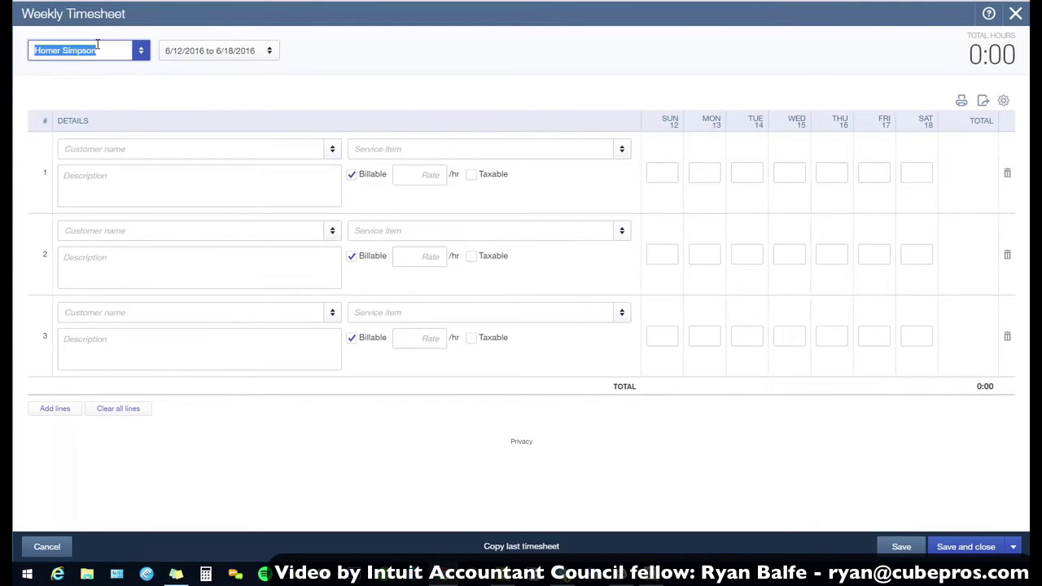
click(198, 59)
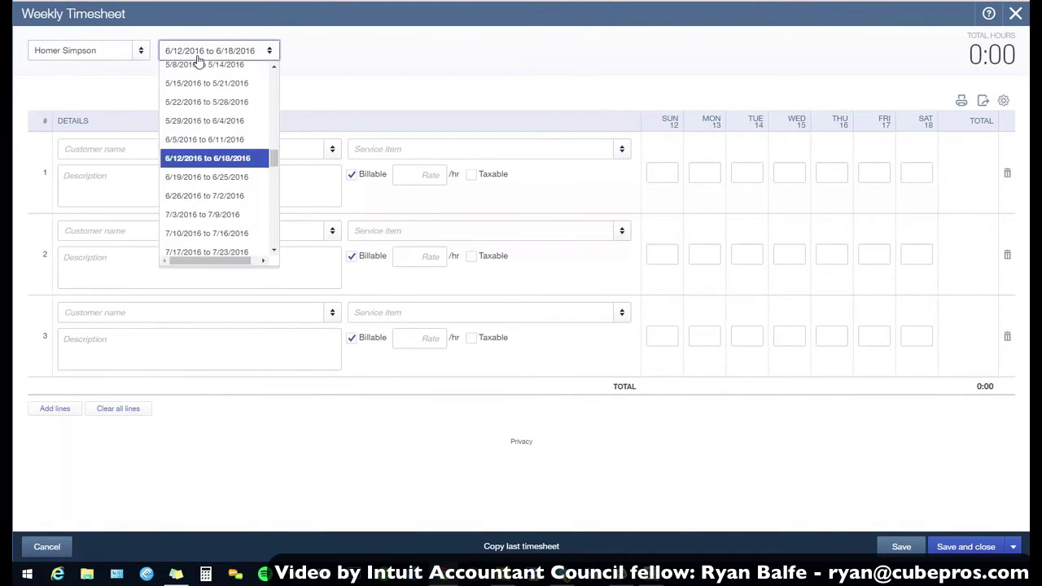
click(208, 141)
- Enter 5 hours for Wednesday on the first timesheet line and assign it to Dogworld, Inc.'s second sub-customer
click(789, 173)
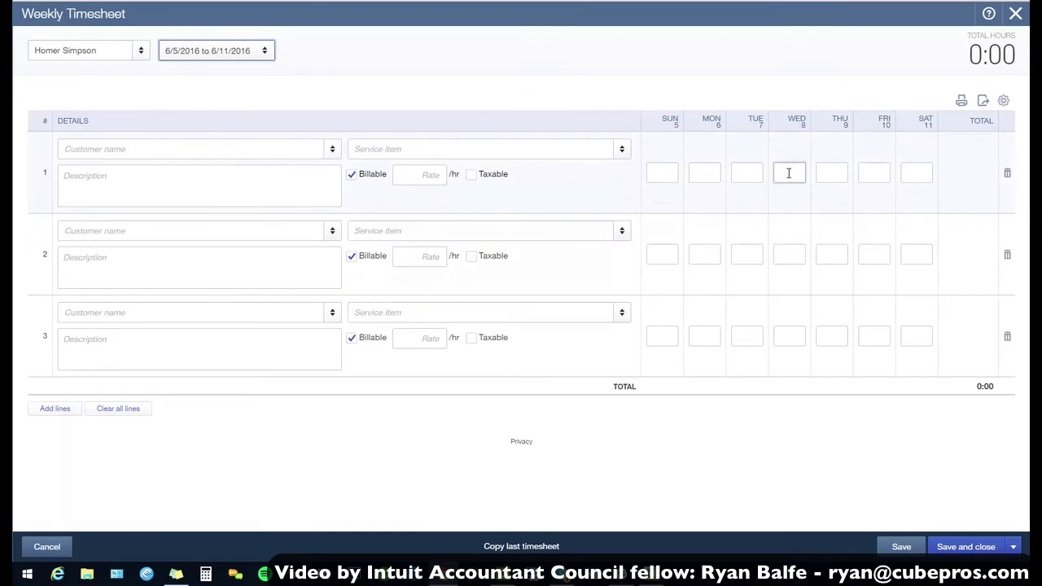
text(5)
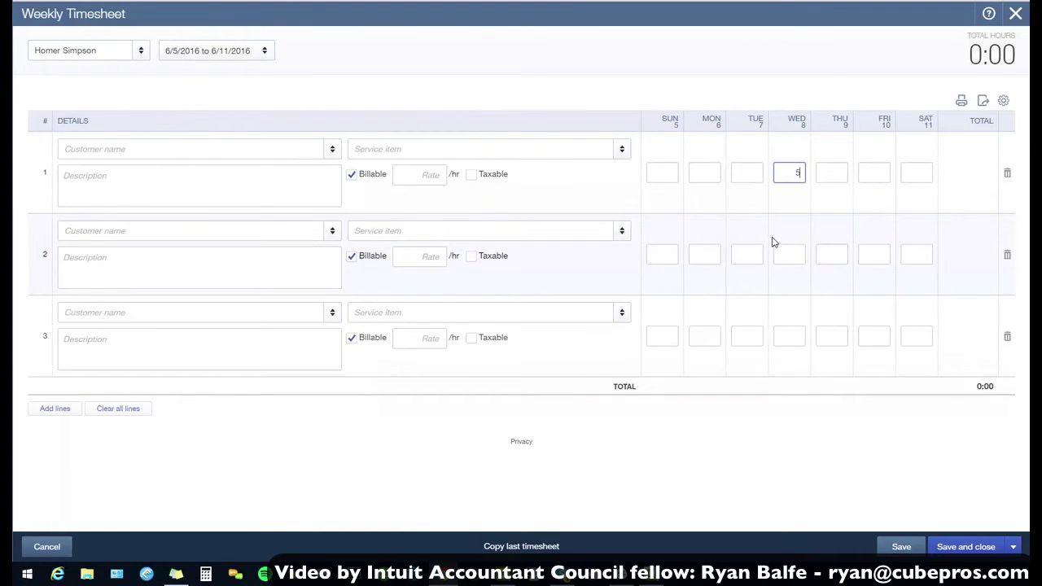
click(332, 157)
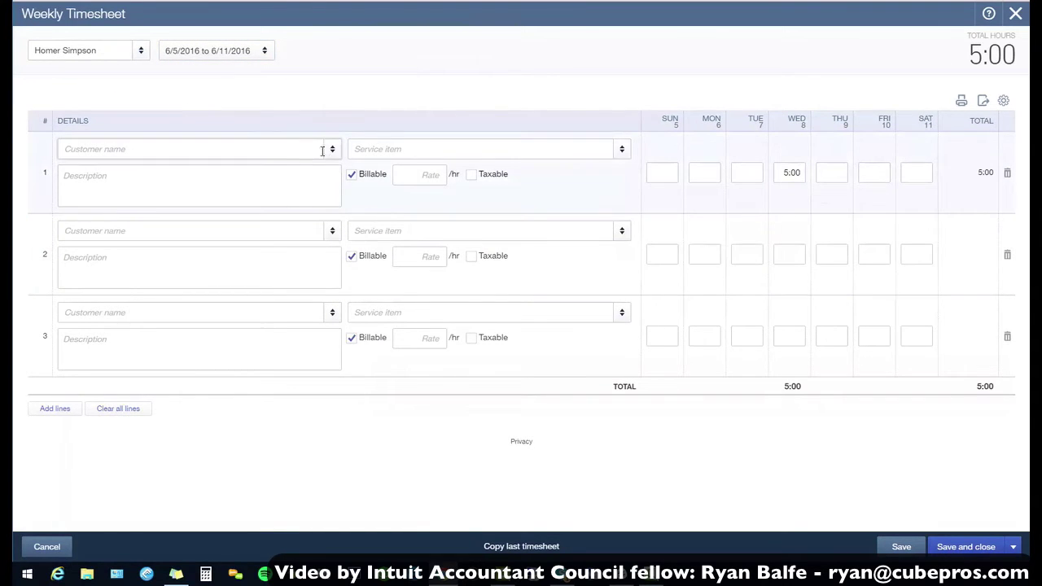
click(329, 153)
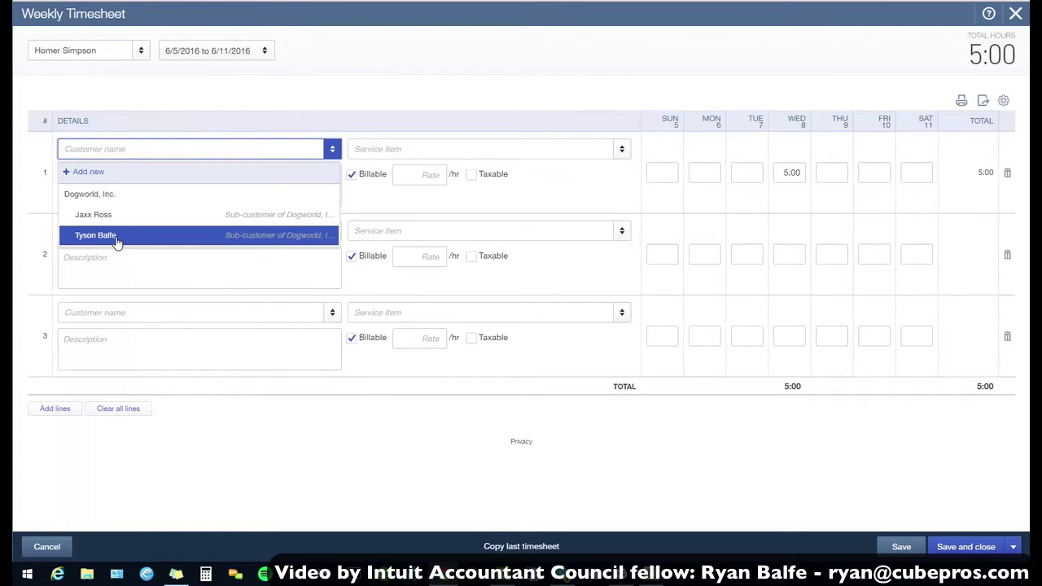
click(117, 236)
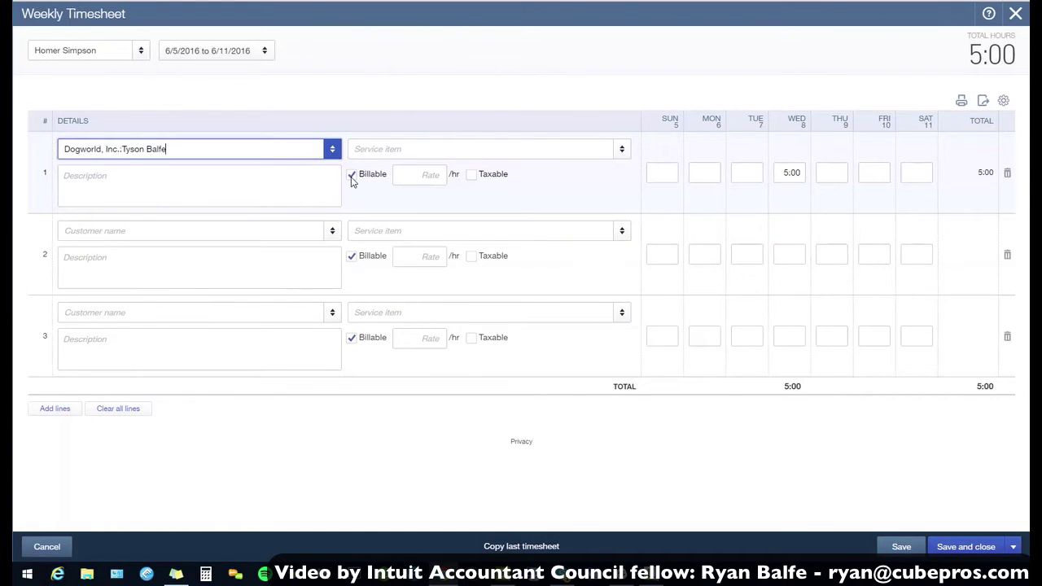
- Set the line's service item to Allocated Labor with a rate of 15 per hour, and save and close the timesheet
click(622, 149)
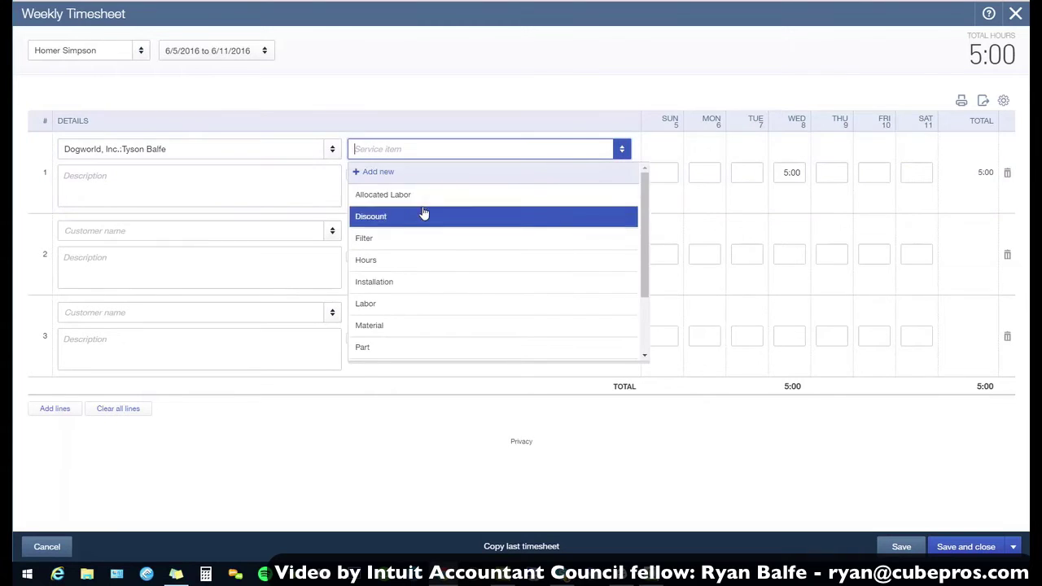
click(401, 196)
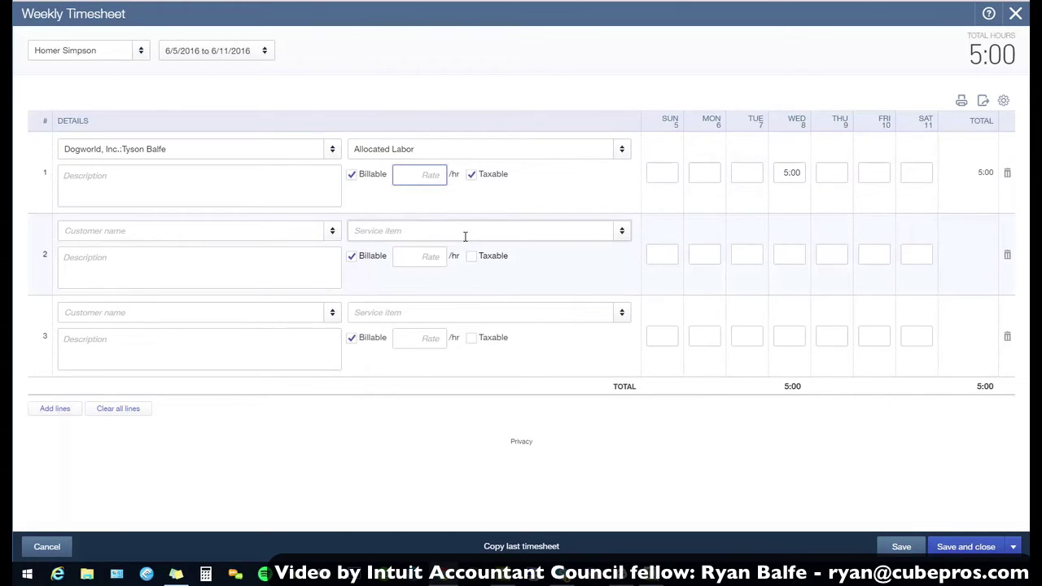
text(15)
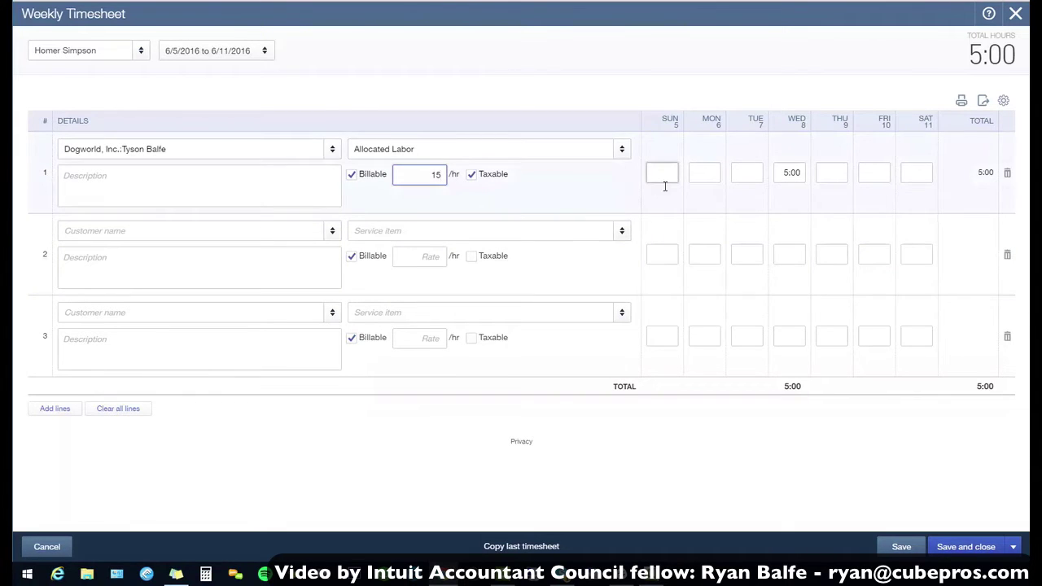
click(957, 546)
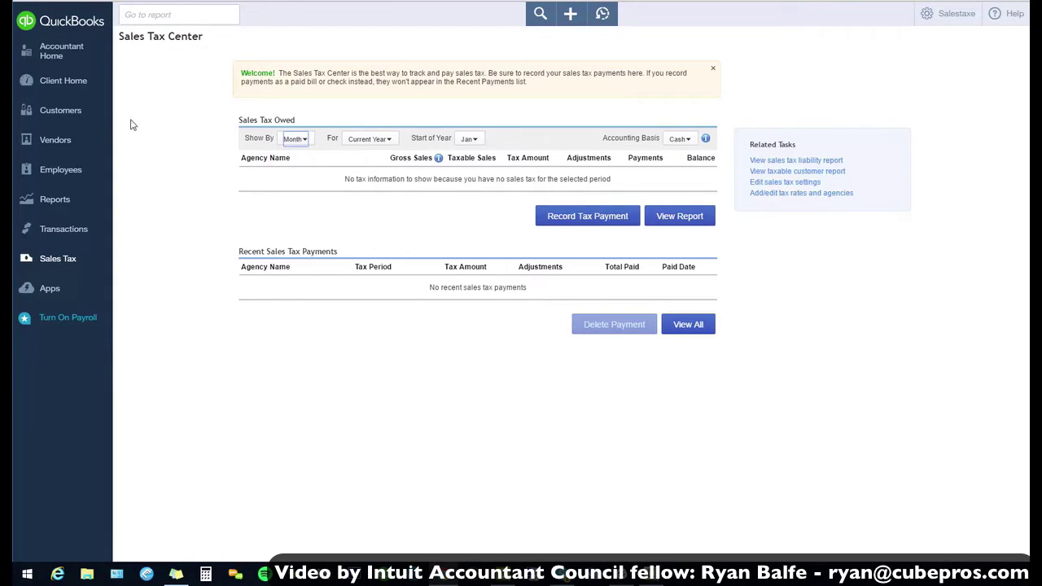
- Start an invoice from the open 06/08/2016 time charge of Dogworld, Inc.'s second sub-customer
click(92, 112)
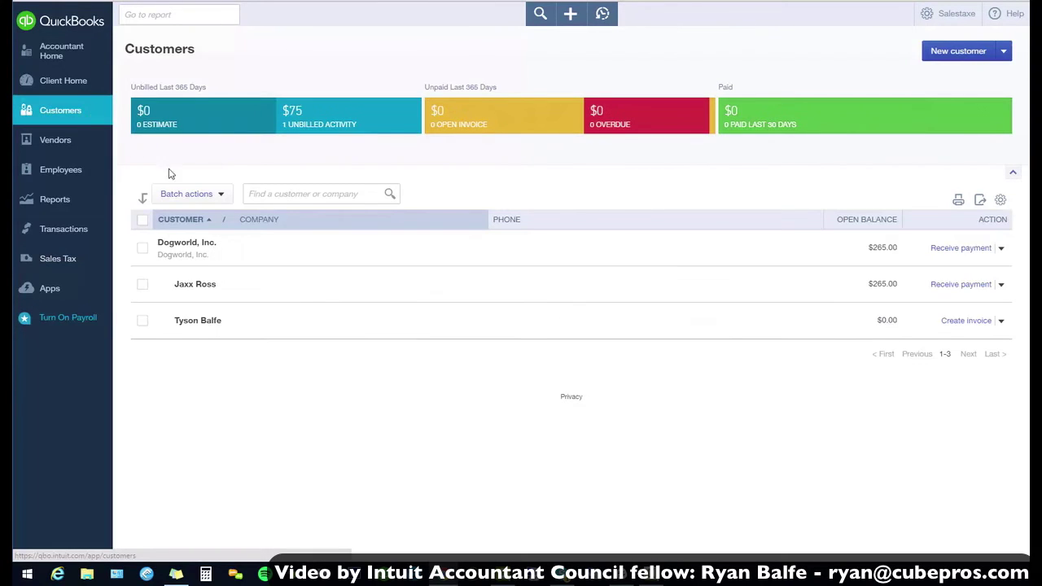
click(352, 330)
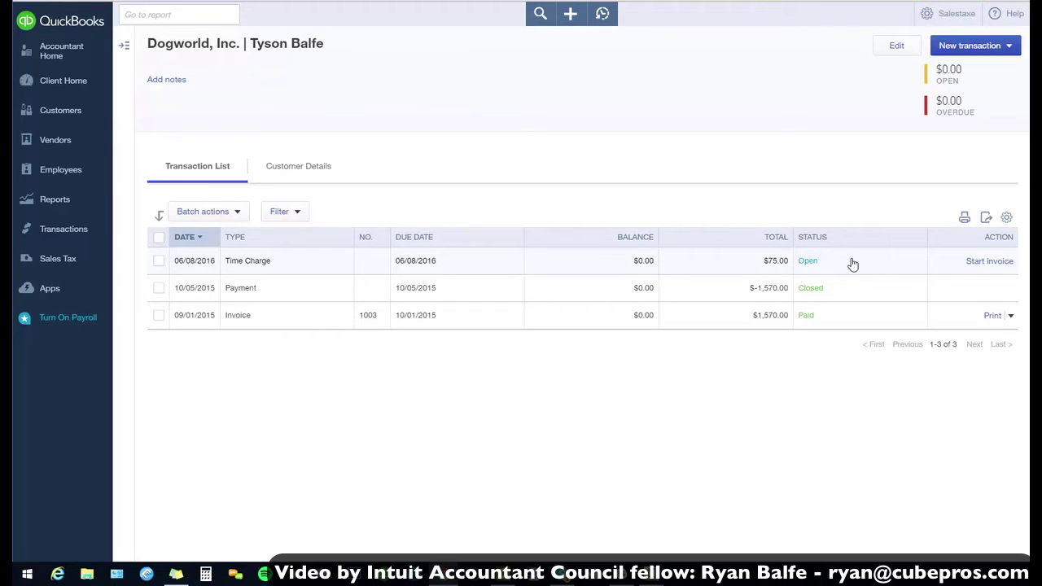
click(977, 264)
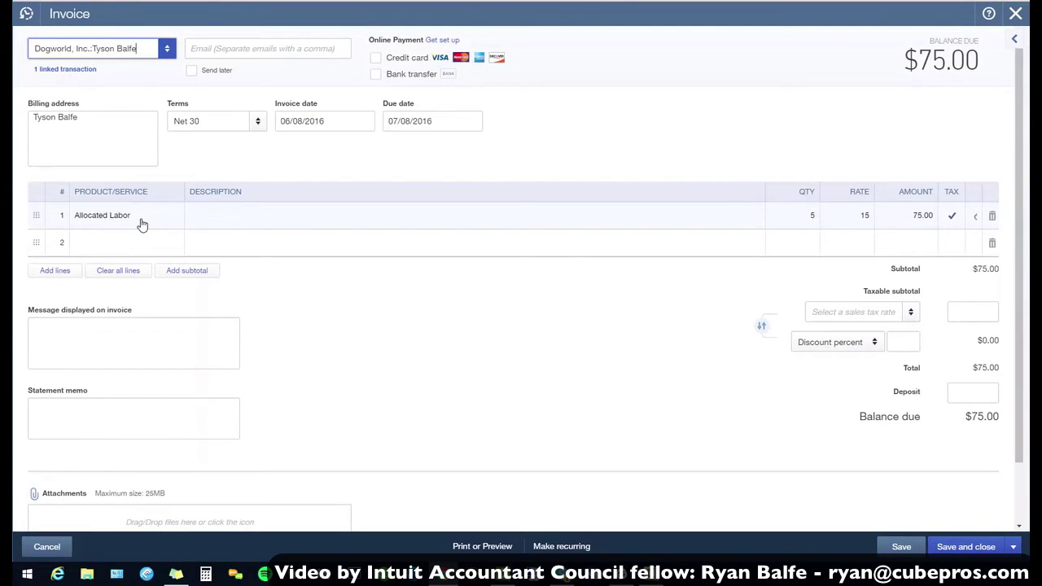
- Check the Allocated Labor line's quantity, rate and amount, and apply the Labor Allocation (100%) sales tax rate to the invoice
click(803, 224)
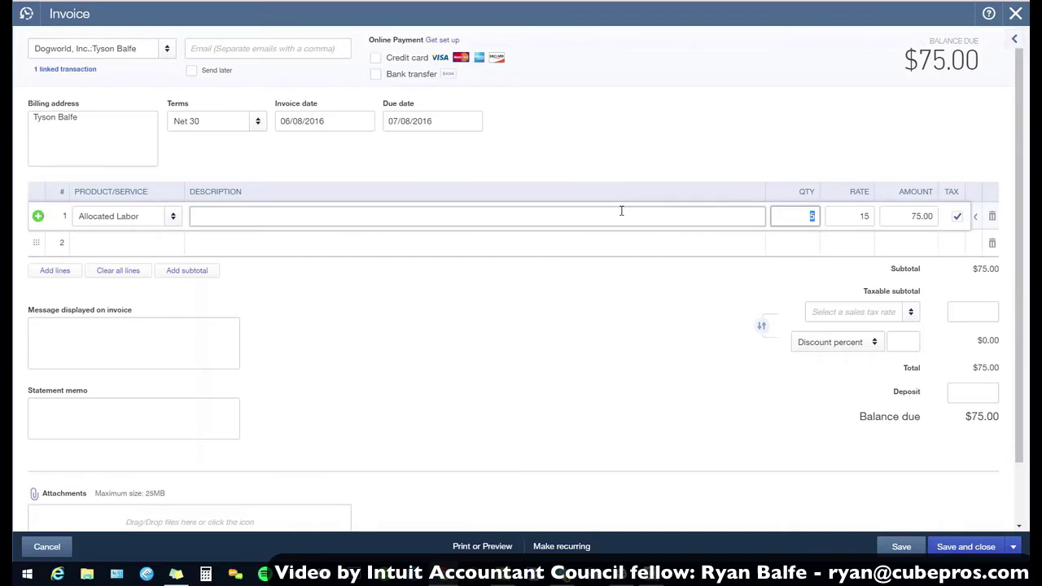
click(852, 215)
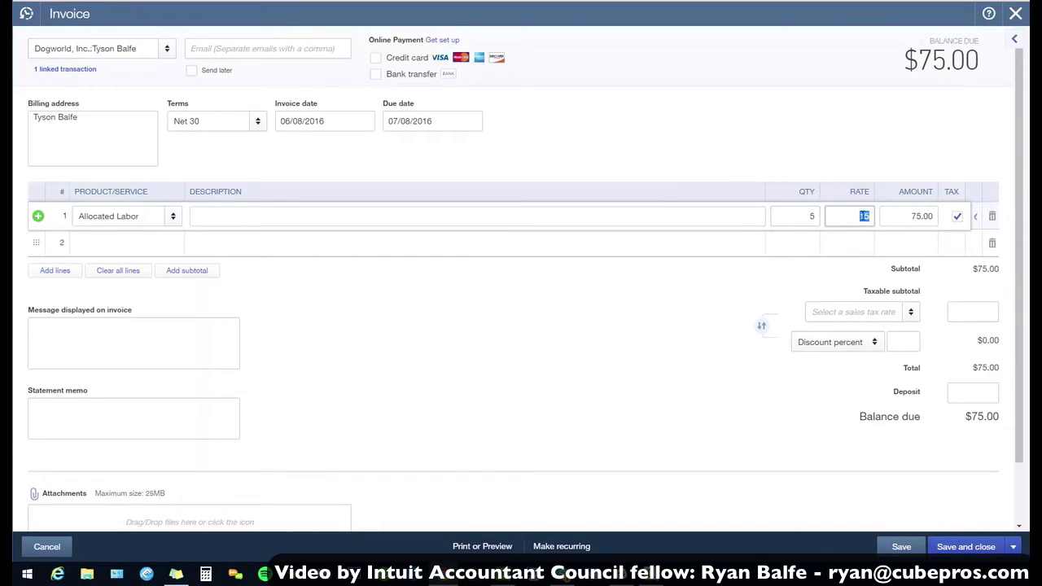
click(894, 215)
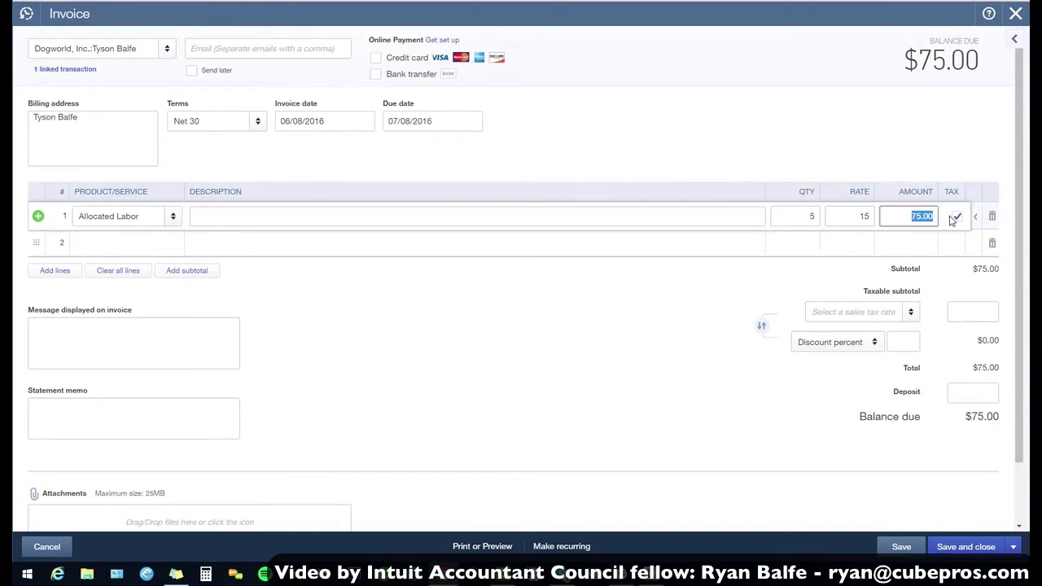
click(912, 315)
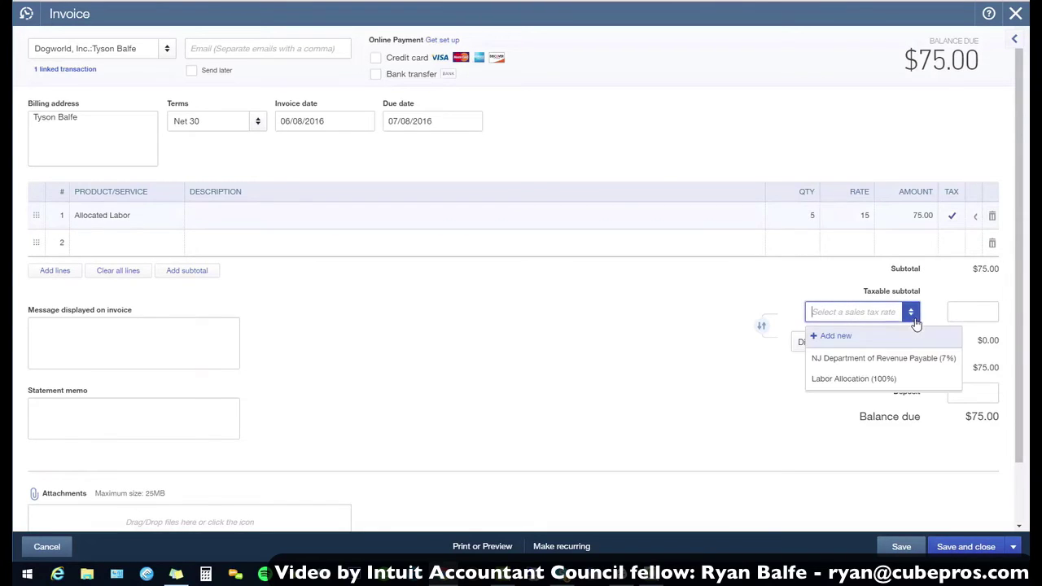
click(882, 383)
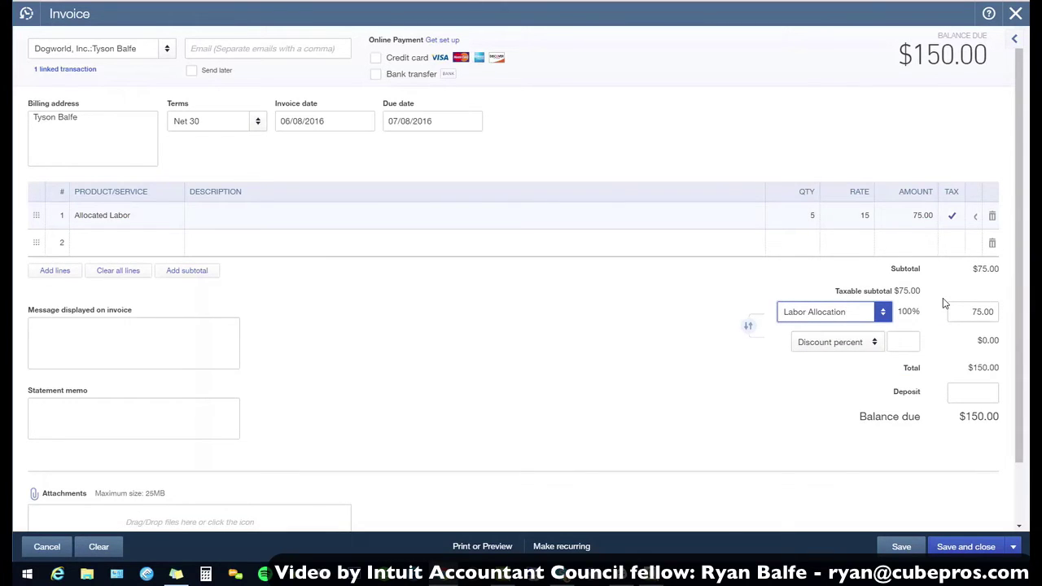
- Enter a deposit of 150 for the invoice's full balance, keep Undeposited Funds as the deposit account, and save and close the invoice
click(987, 417)
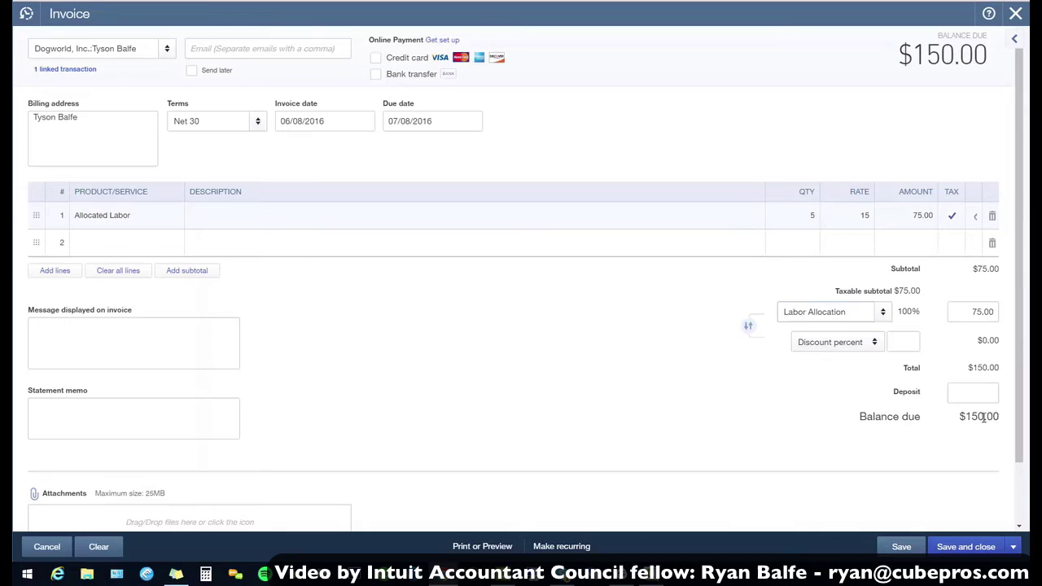
double_click(983, 417)
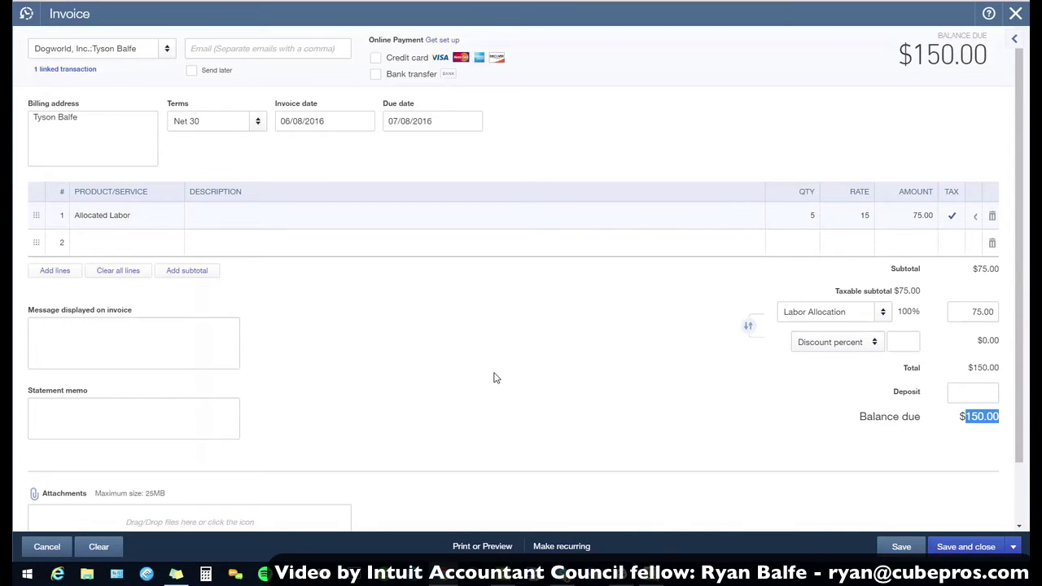
click(902, 393)
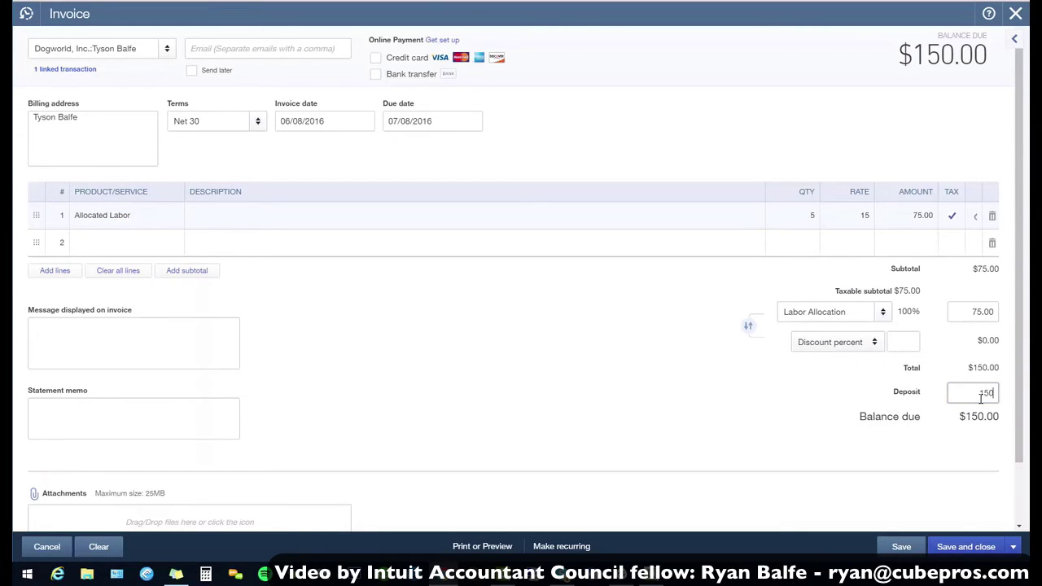
click(969, 399)
click(673, 385)
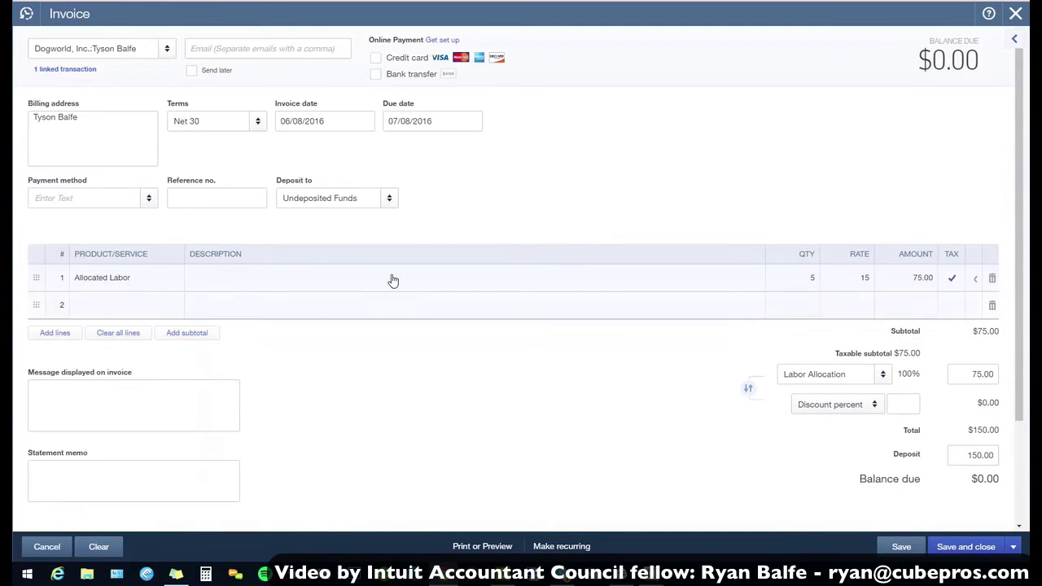
click(310, 197)
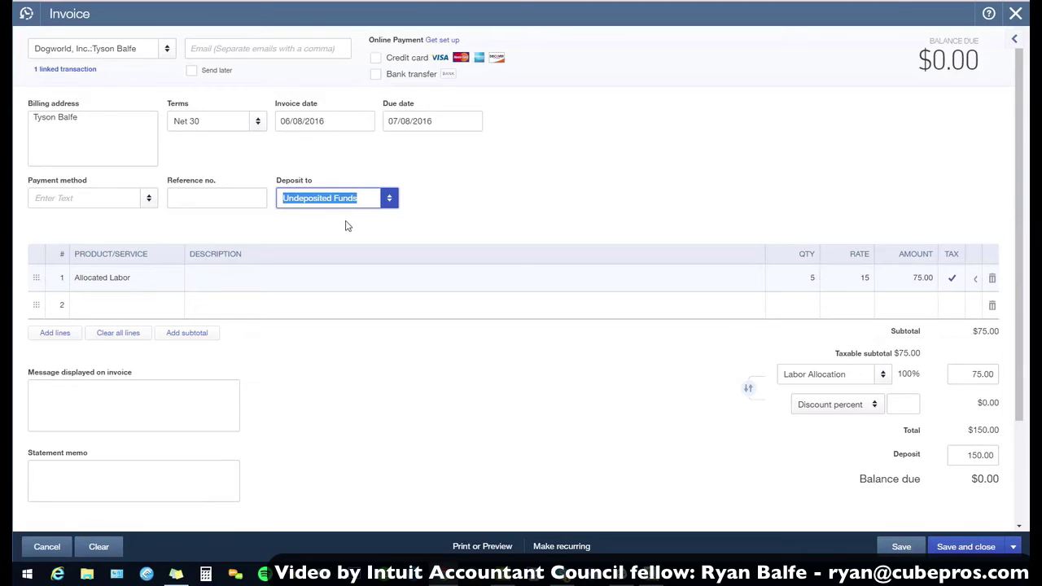
click(963, 547)
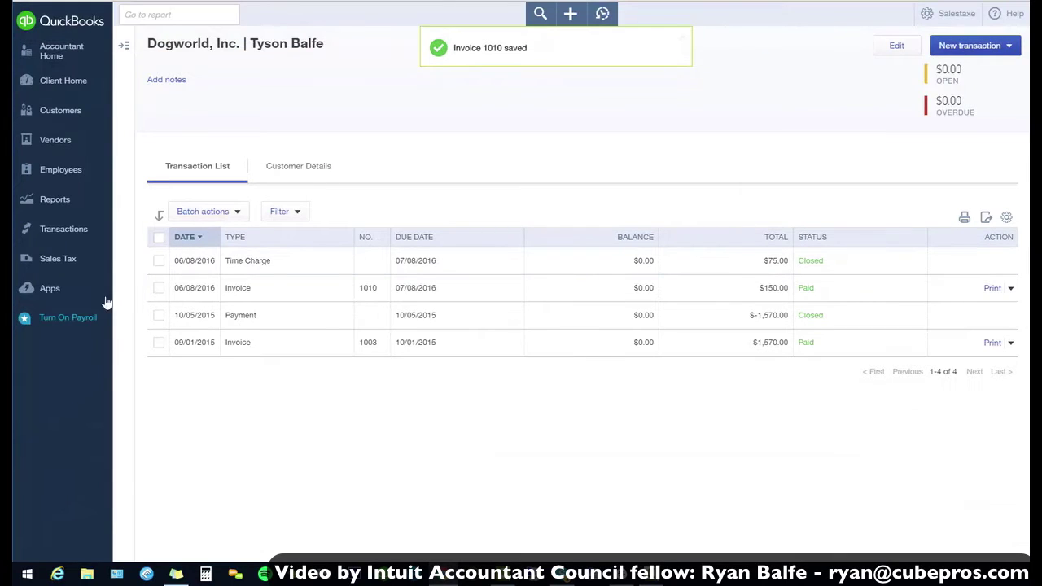
- Run the Profit and Loss report for All Dates and examine the Allocated Labor expense
click(69, 210)
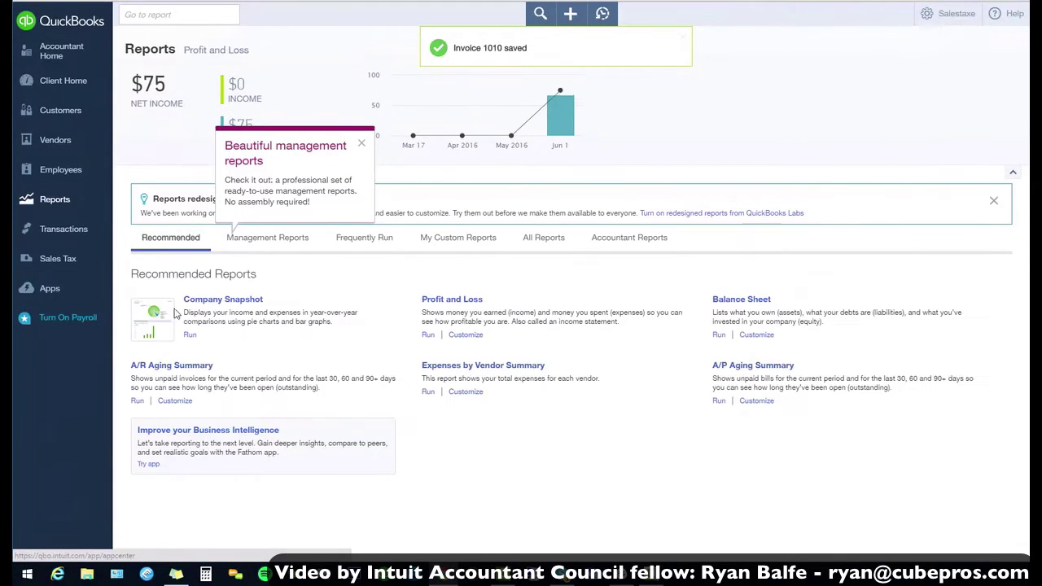
click(512, 368)
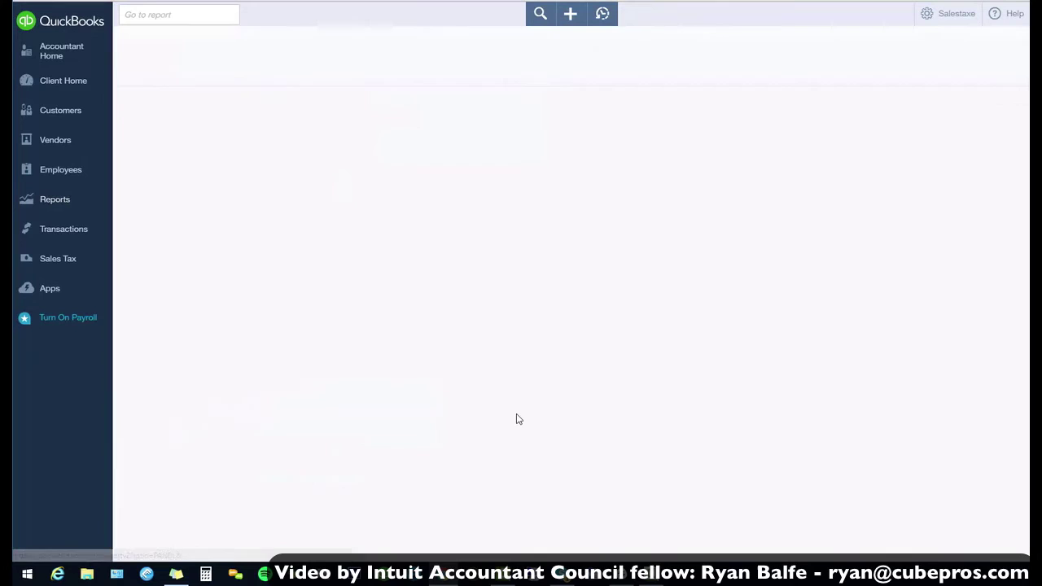
click(199, 61)
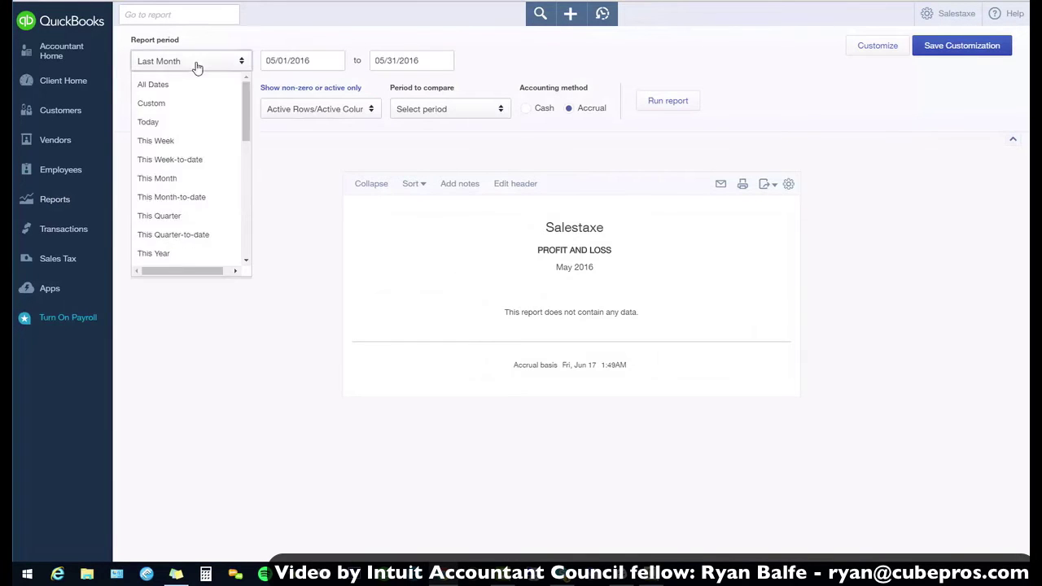
scroll(205, 97, down, 3)
scroll(205, 110, up, 3)
click(204, 84)
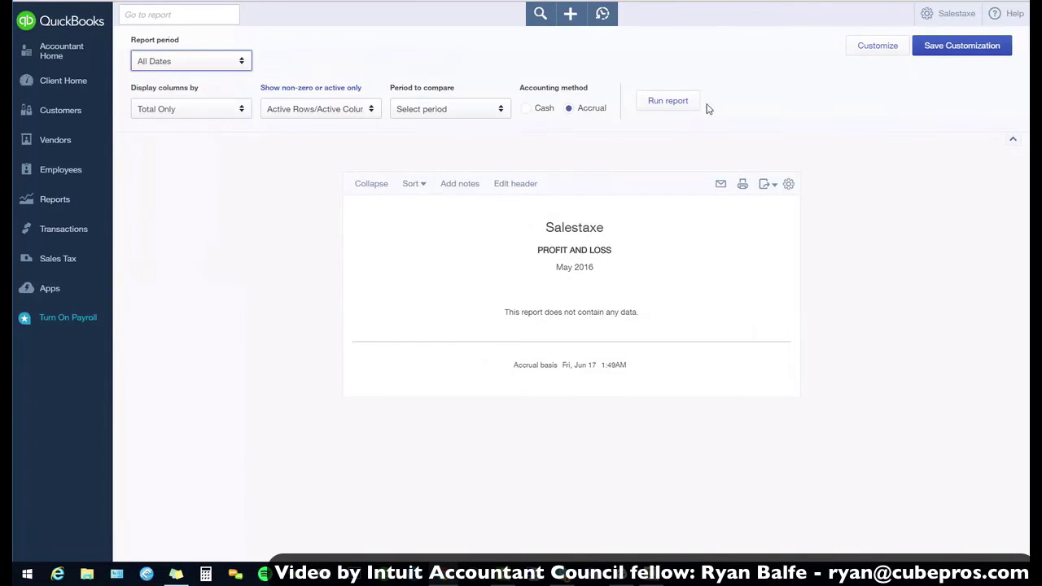
click(691, 101)
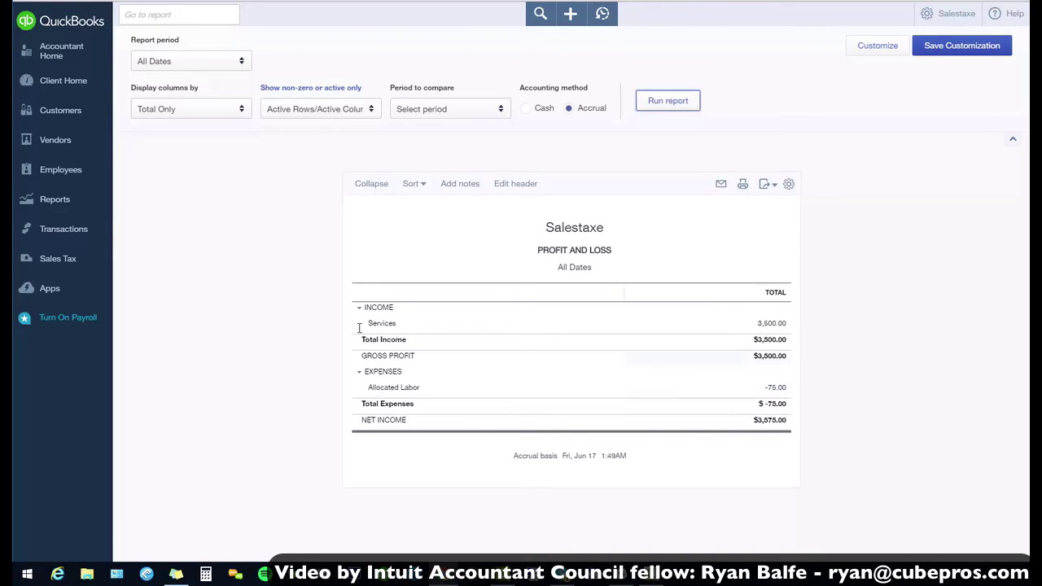
- Run the Balance Sheet report for All Dates and look through its assets, liabilities and equity
click(55, 199)
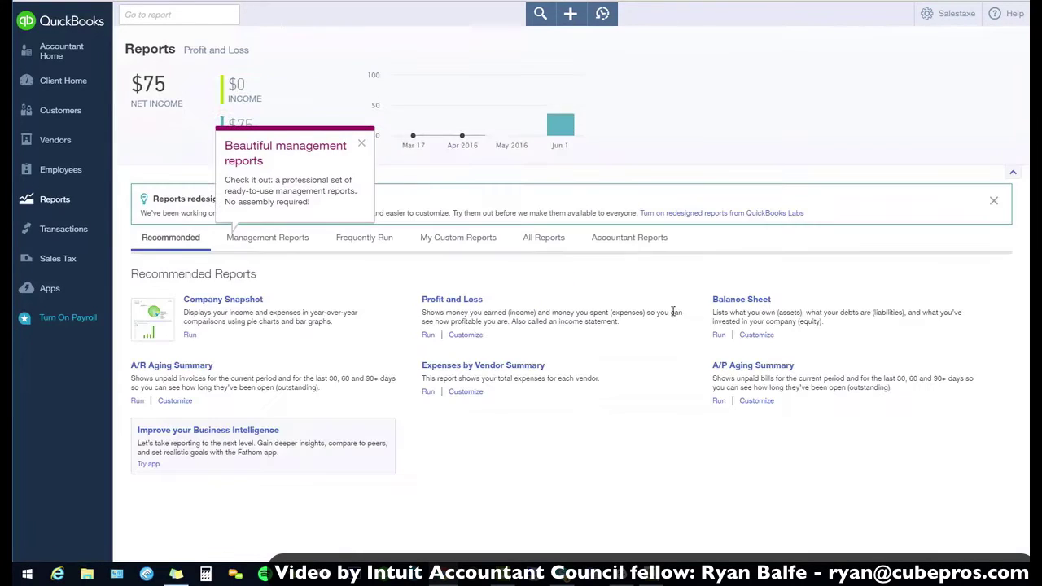
click(732, 300)
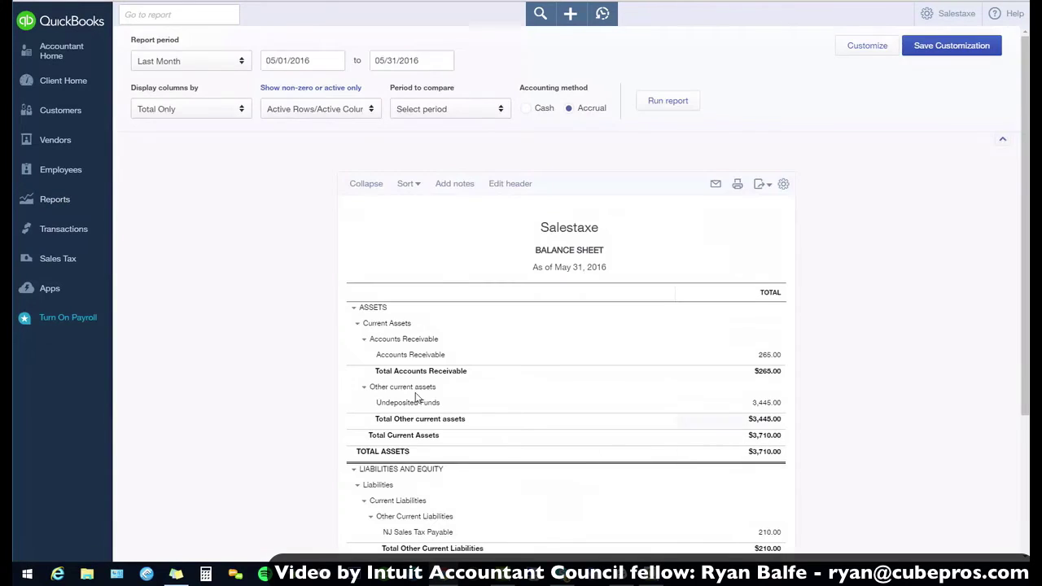
scroll(302, 379, down, 3)
scroll(326, 379, up, 3)
click(189, 61)
scroll(186, 88, up, 5)
click(183, 81)
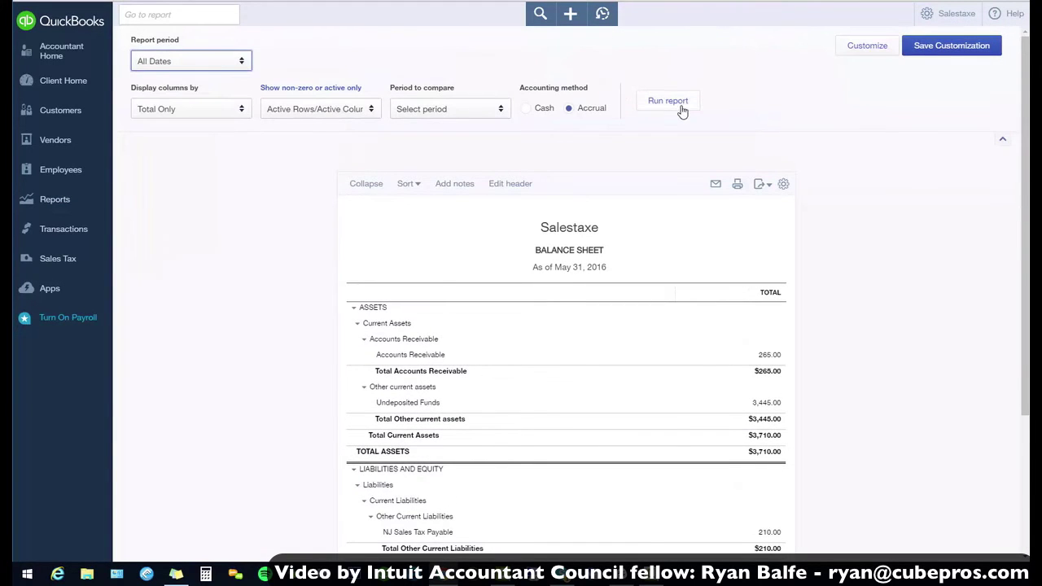
click(668, 101)
scroll(733, 325, down, 5)
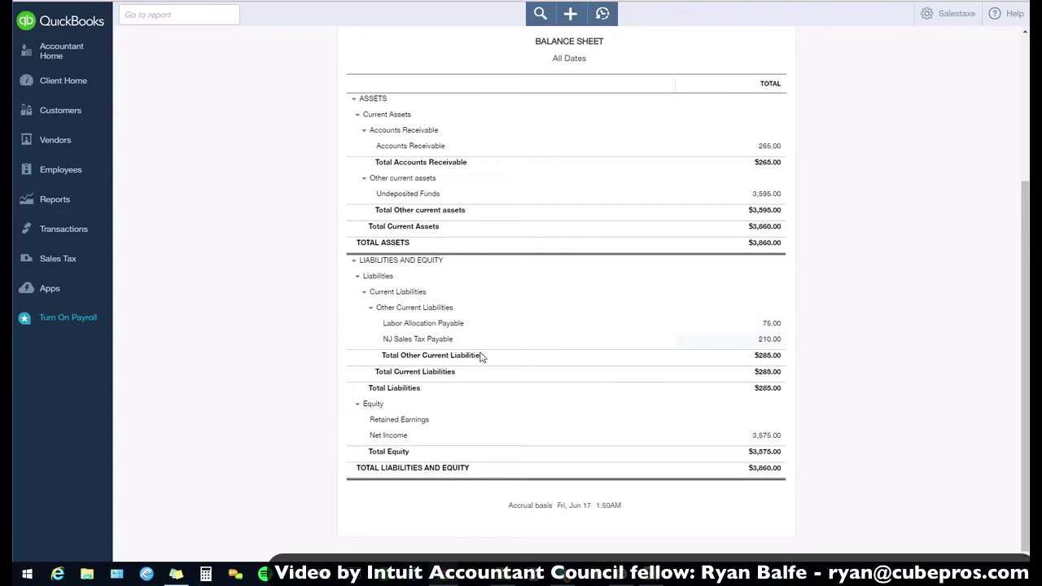
- Examine the transactions behind the Balance Sheet's Undeposited Funds balance and return to the report summary
scroll(345, 363, up, 3)
scroll(339, 344, down, 3)
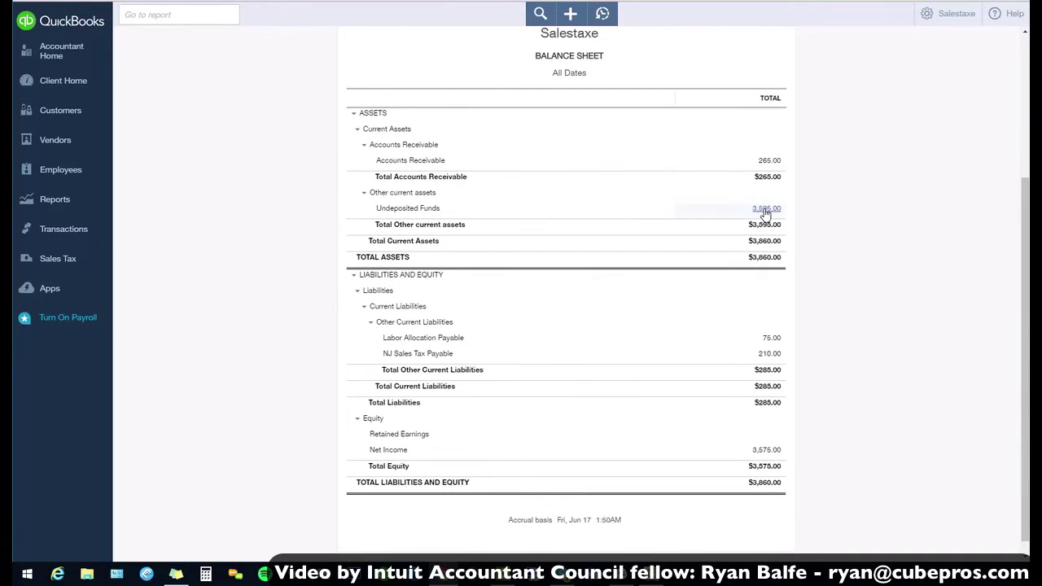
click(772, 222)
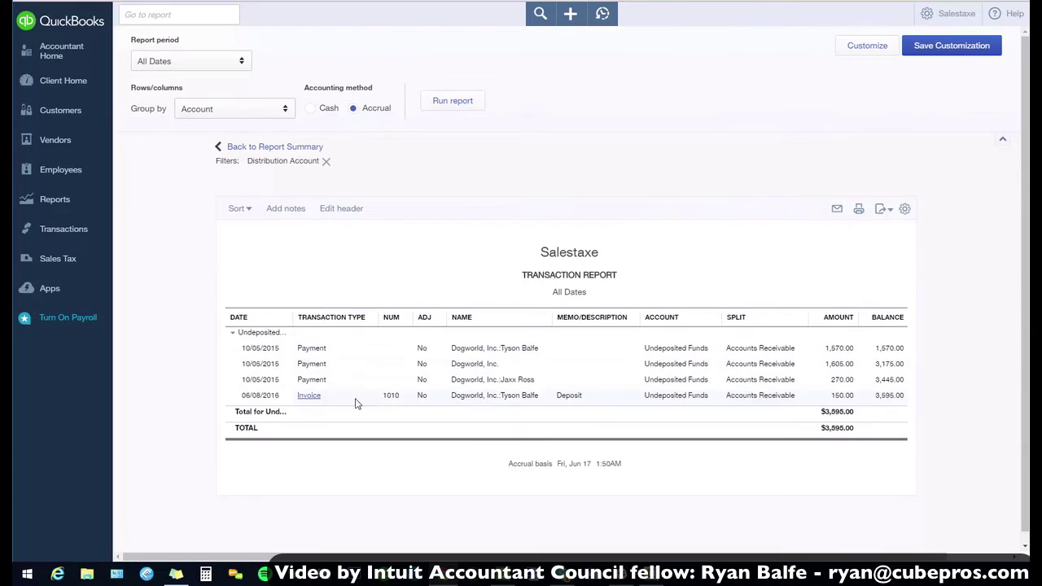
click(276, 148)
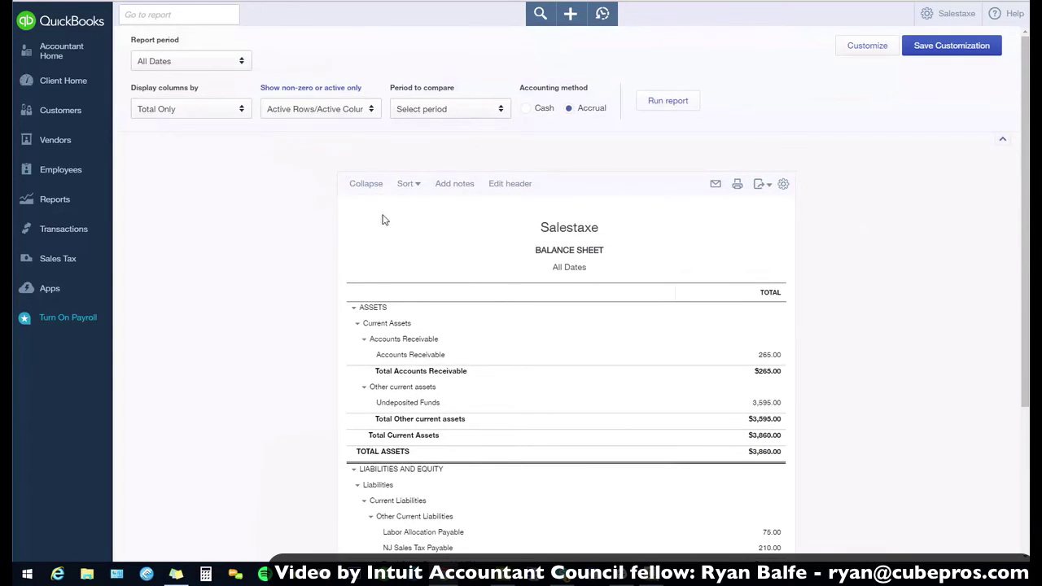
- Start a bank deposit and include the 06/08/2016 invoice payment of 150.00 from the existing payments
click(572, 16)
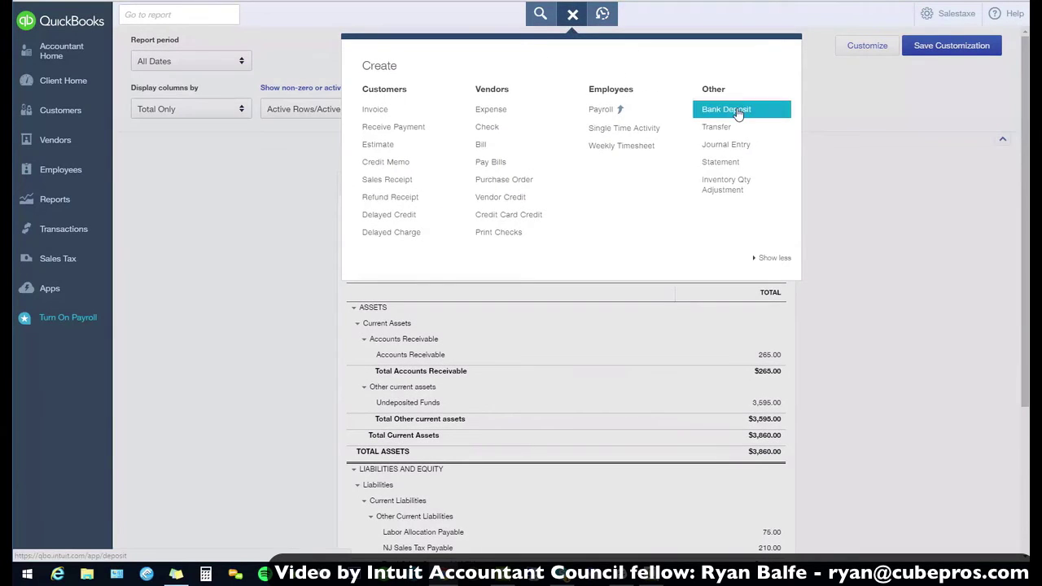
click(738, 113)
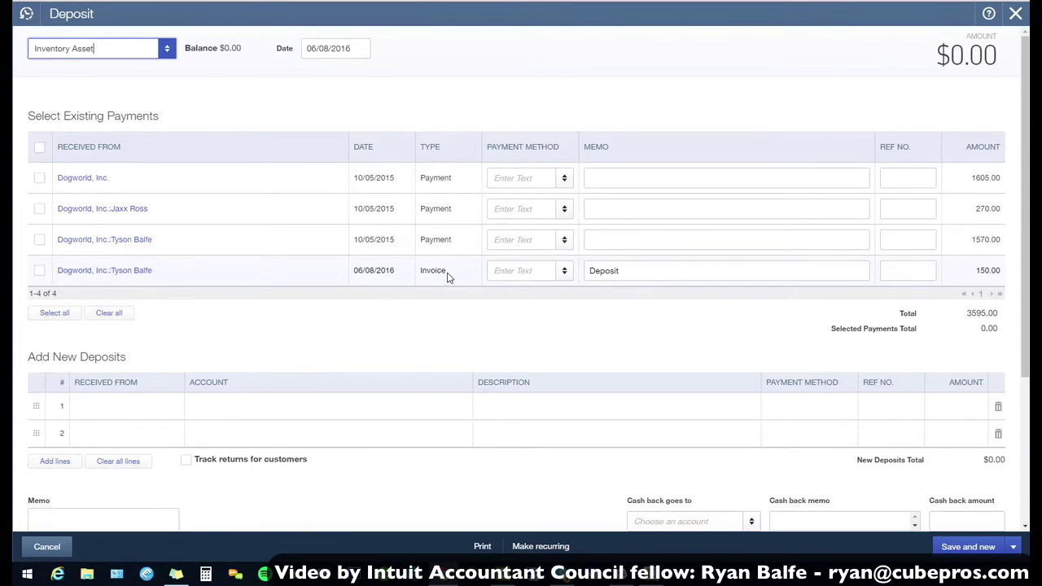
click(39, 273)
scroll(49, 285, down, 2)
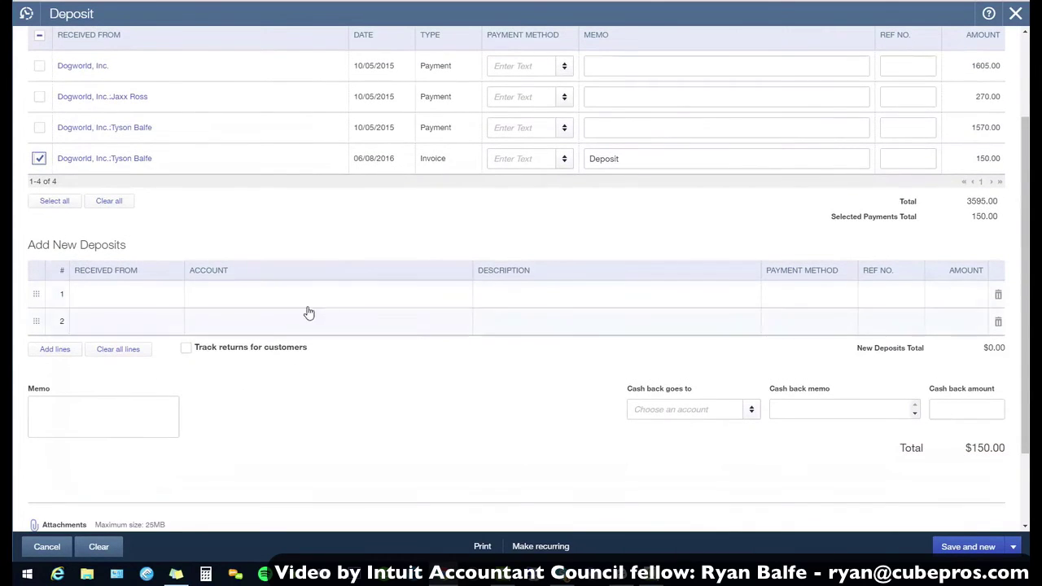
- Add a new deposit line to the Allocated Labor account and turn on tracking of returns for customers
click(199, 303)
text(allo)
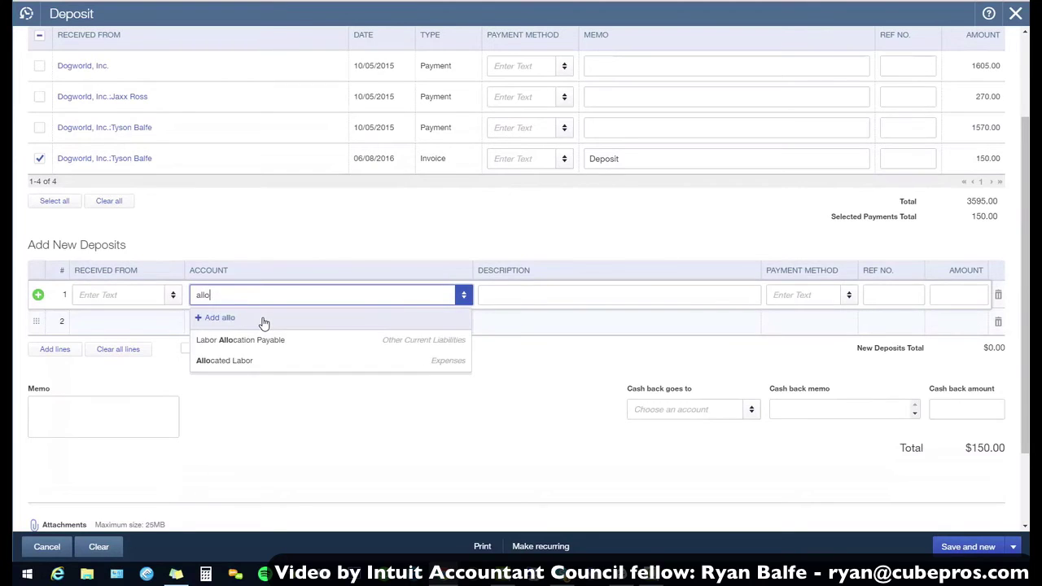
key(Tab)
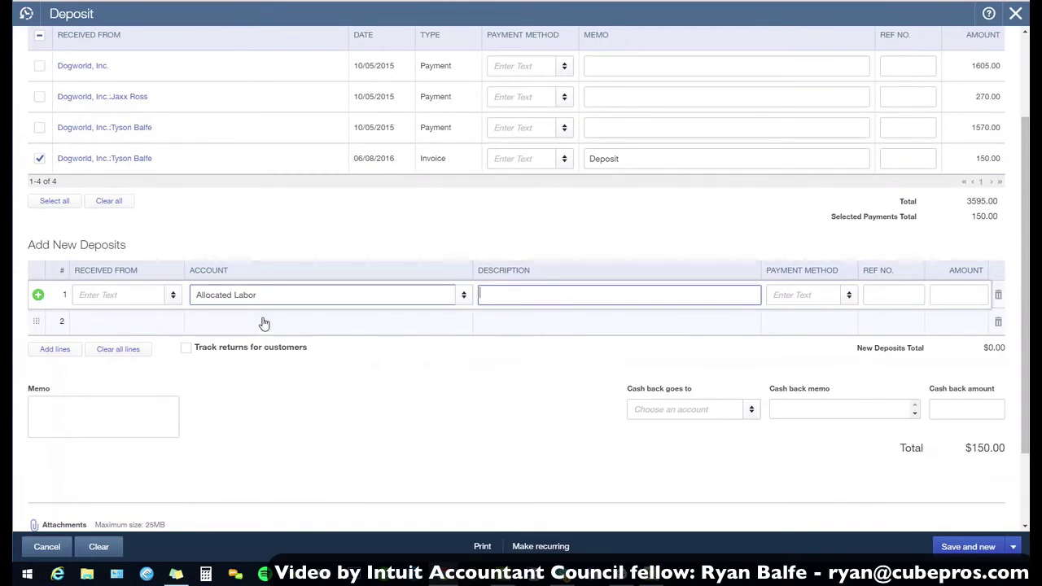
click(186, 348)
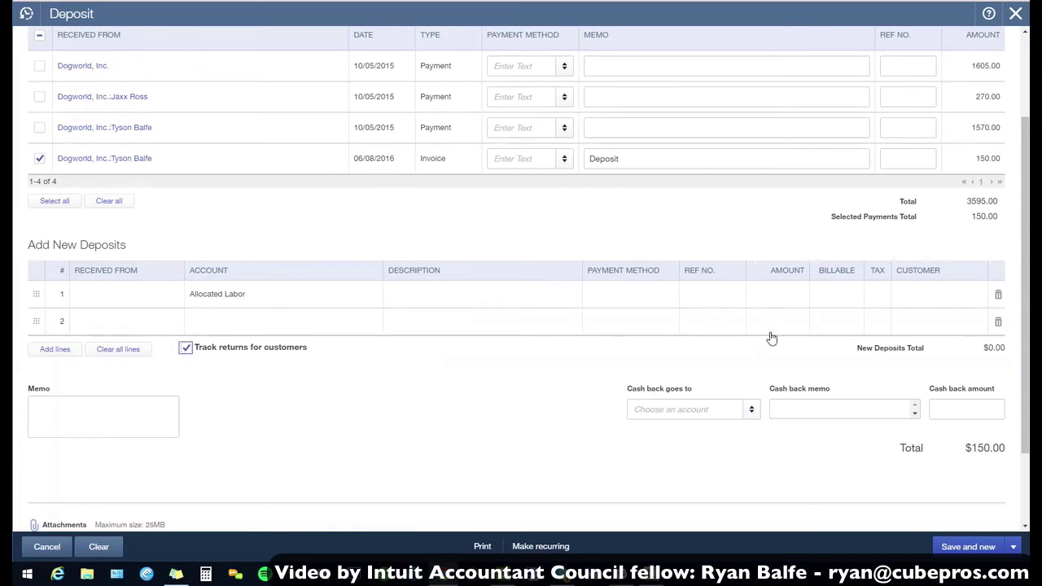
- Set the Allocated Labor line's amount to -150 and assign it to the Dogworld, Inc. sub-customer of the selected invoice
click(773, 308)
text(-150)
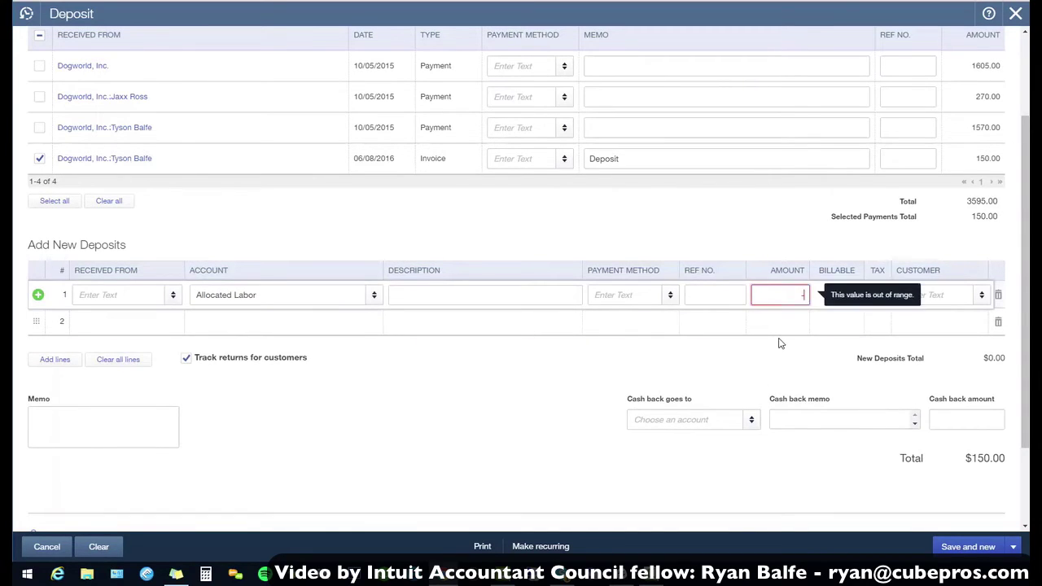
click(930, 295)
text(tys)
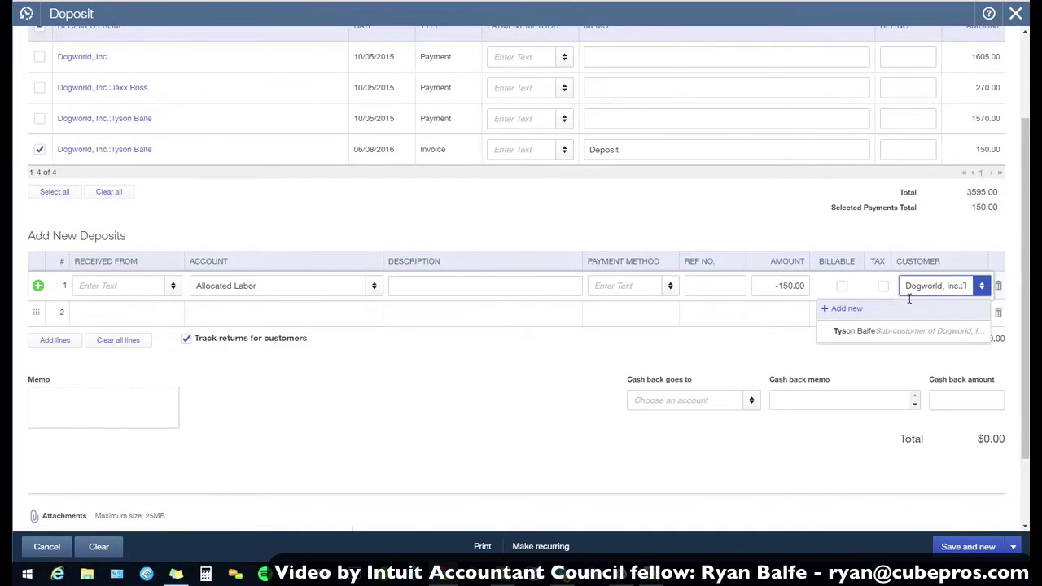
click(920, 329)
click(444, 419)
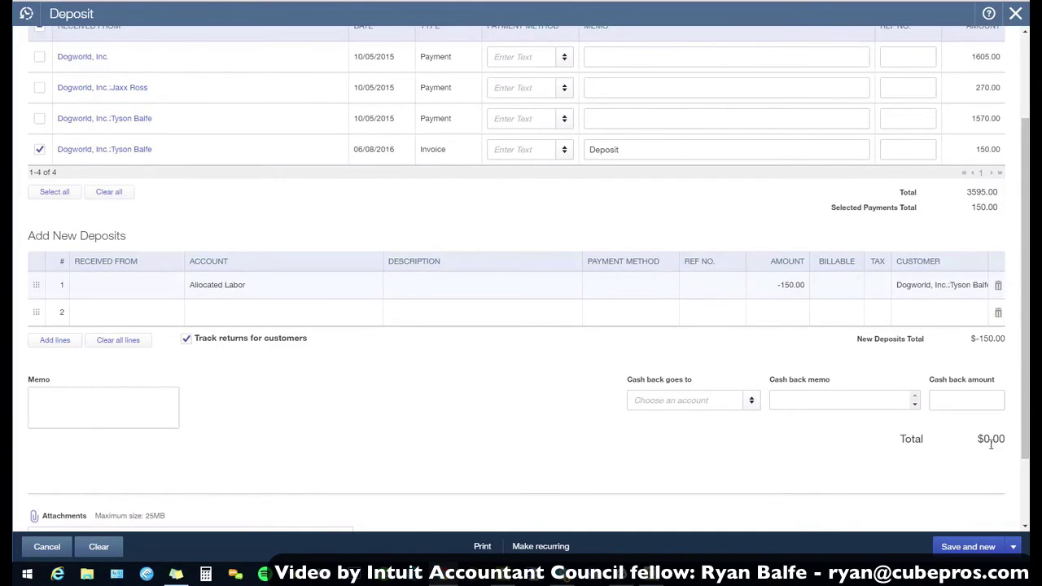
- Save and close the deposit, and review the updated Balance Sheet
scroll(616, 423, up, 3)
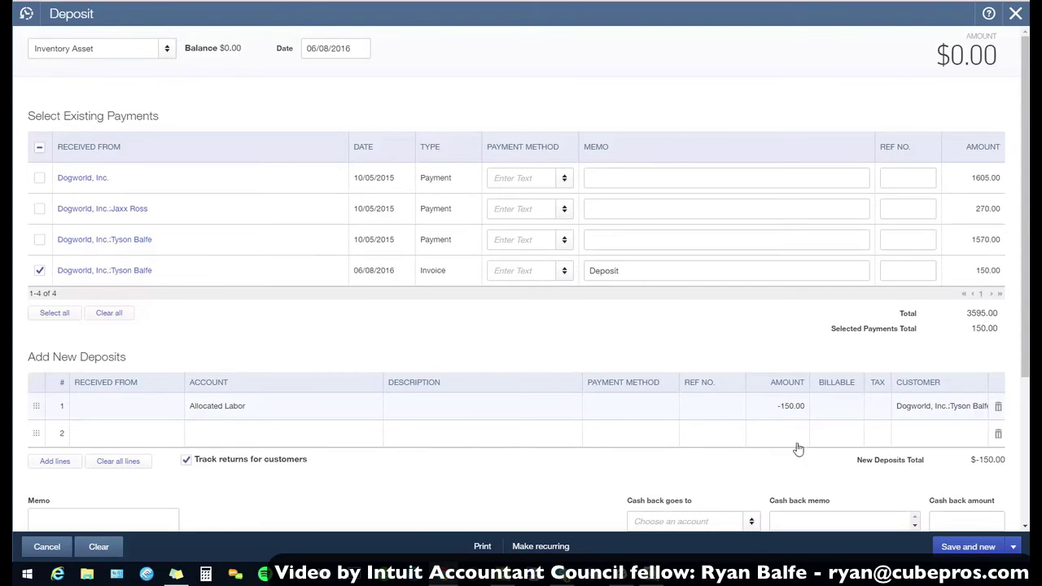
click(1012, 546)
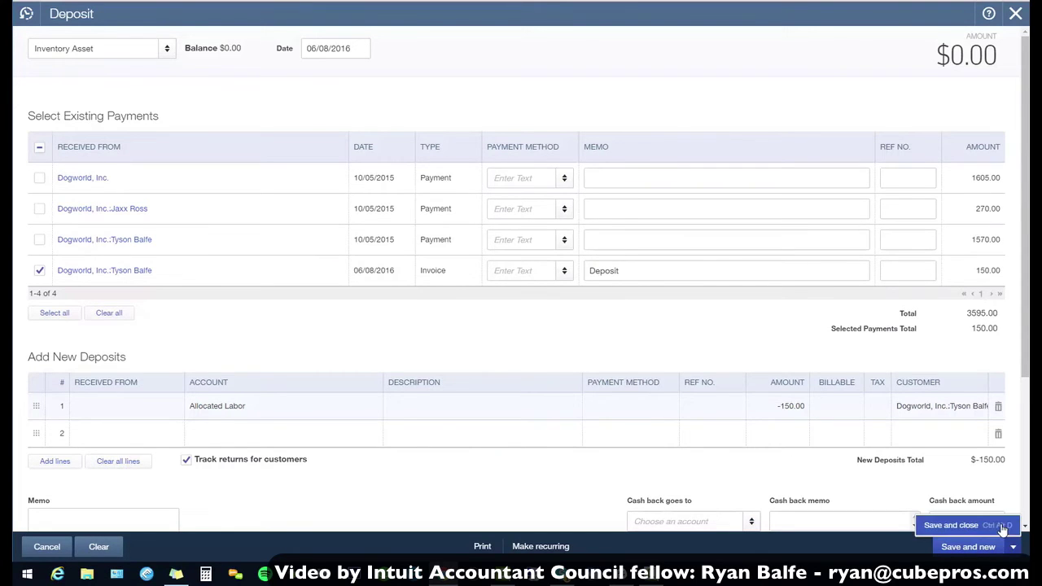
click(956, 525)
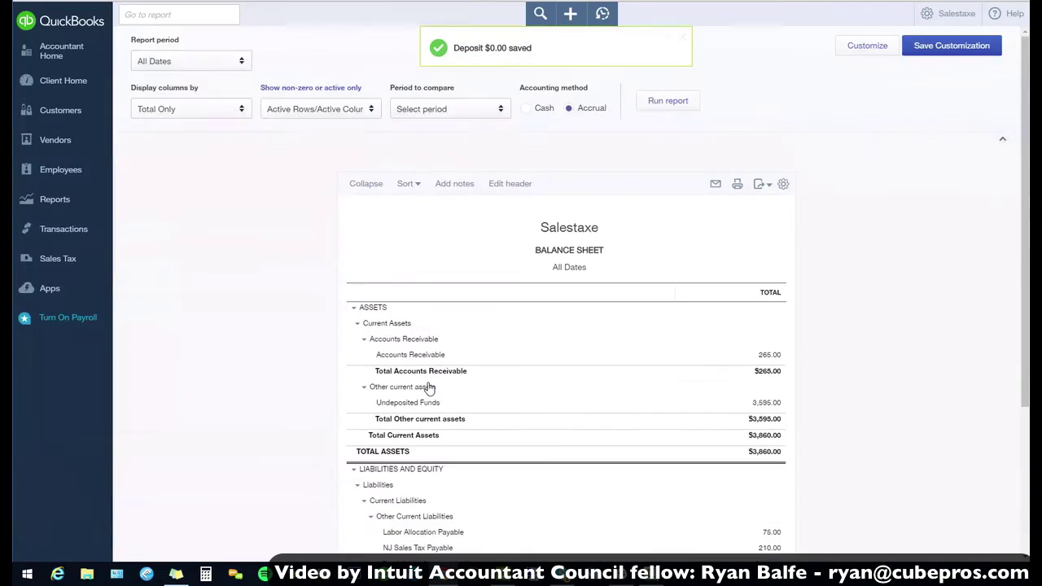
scroll(262, 273, down, 3)
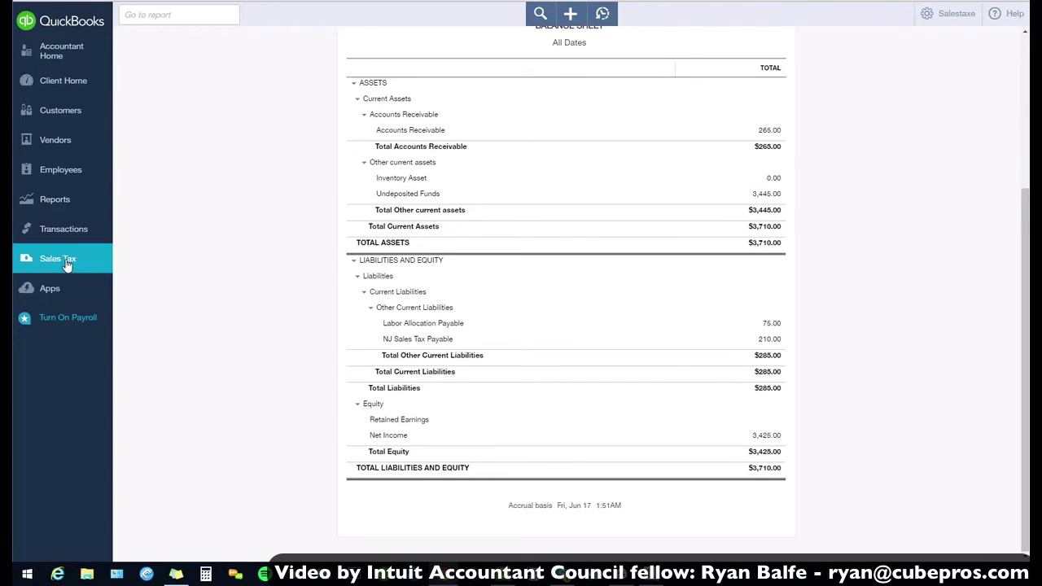
- Run the Profit and Loss report for All Dates to check the Allocated Labor expense after the deposit
click(63, 202)
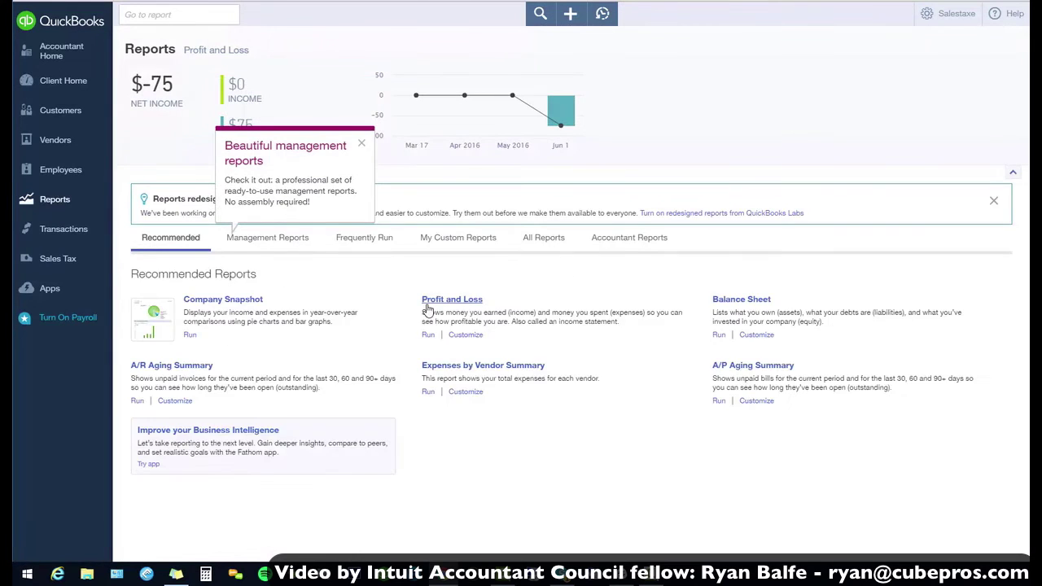
click(428, 309)
click(191, 61)
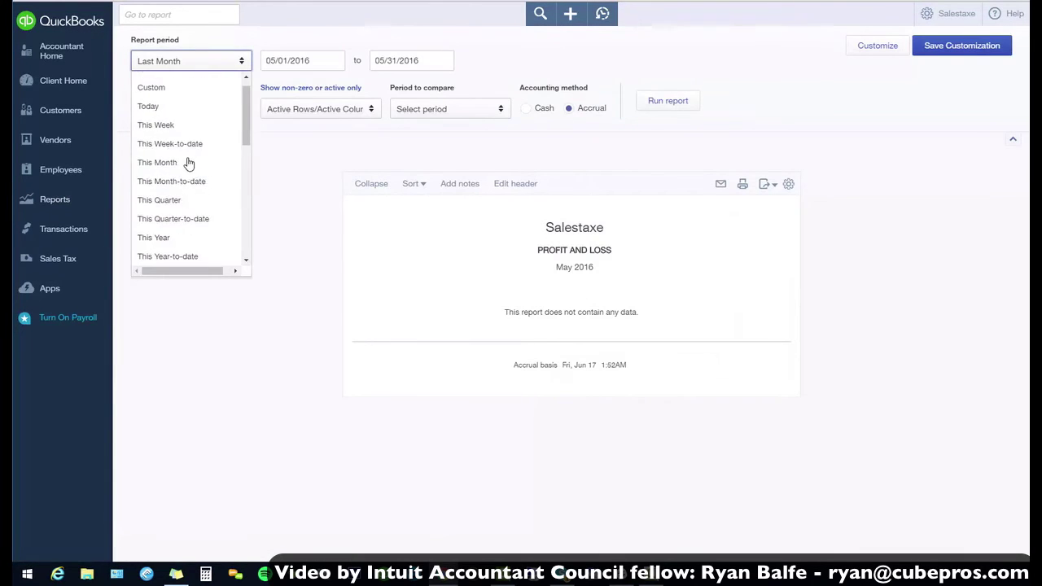
scroll(187, 163, up, 1)
click(181, 84)
click(650, 104)
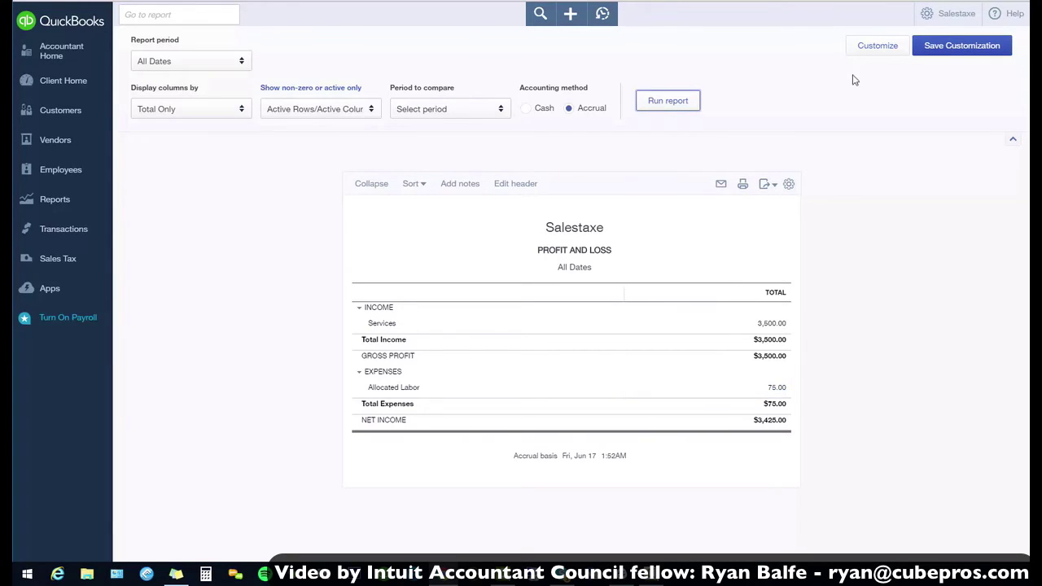
- Filter the Profit and Loss report by customer to Dogworld, Inc.'s second sub-customer and examine that job's income and labor expense
click(866, 46)
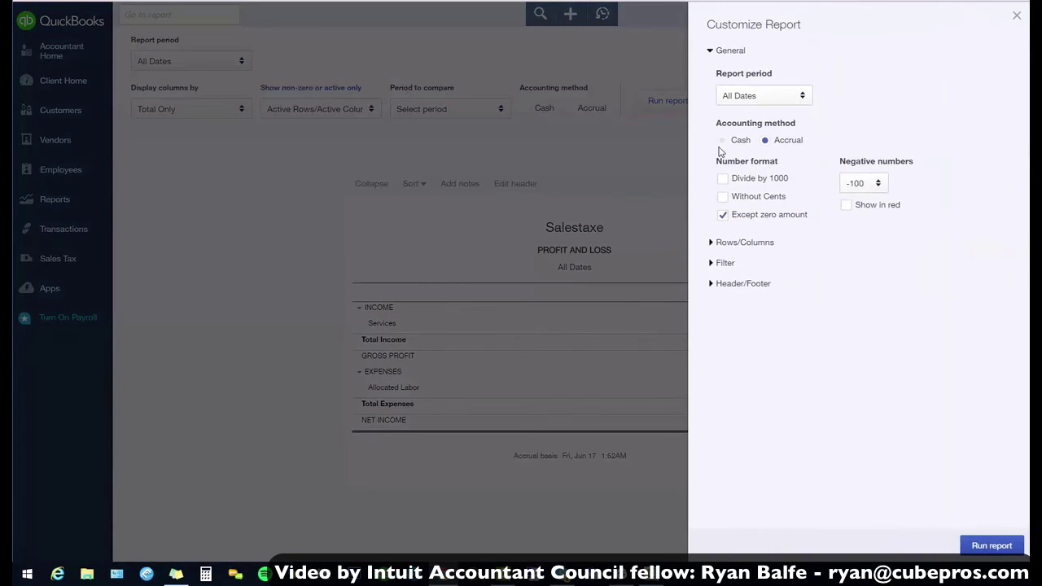
click(713, 263)
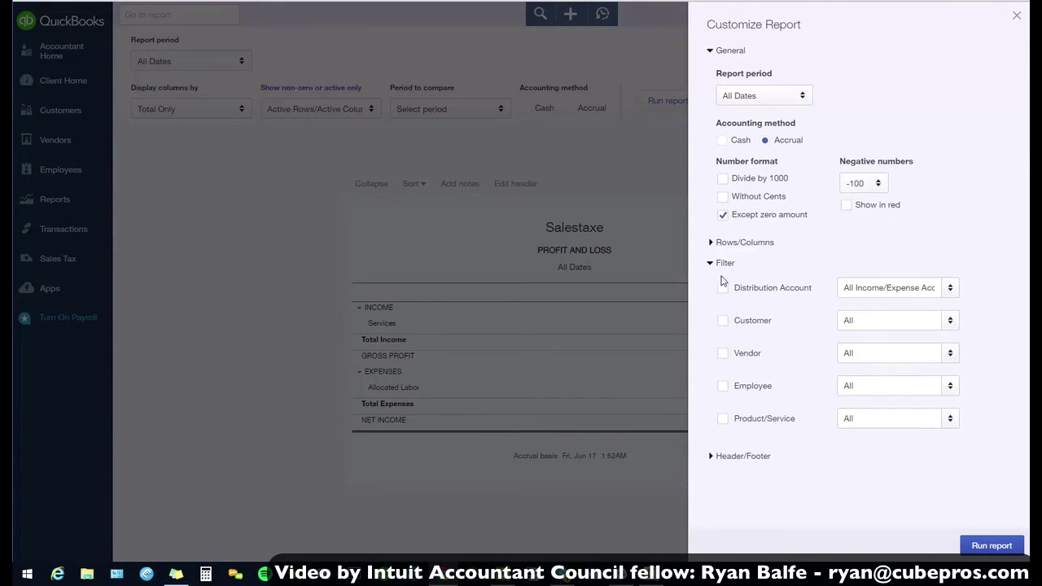
click(723, 320)
click(939, 298)
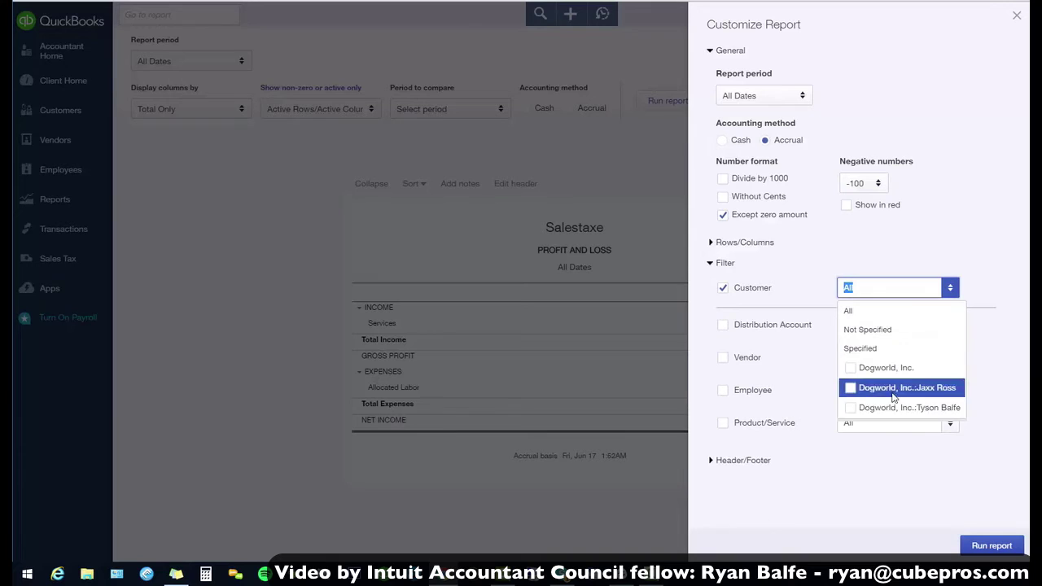
click(863, 407)
click(990, 546)
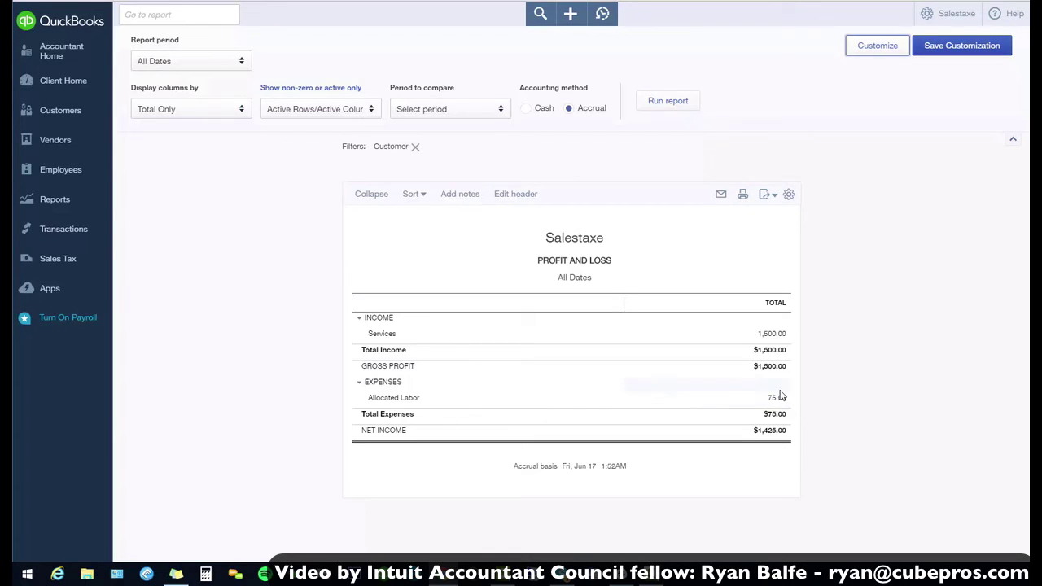
- Rerun the Profit and Loss report for All Dates without the customer filter and examine the company-wide Allocated Labor expense
click(57, 199)
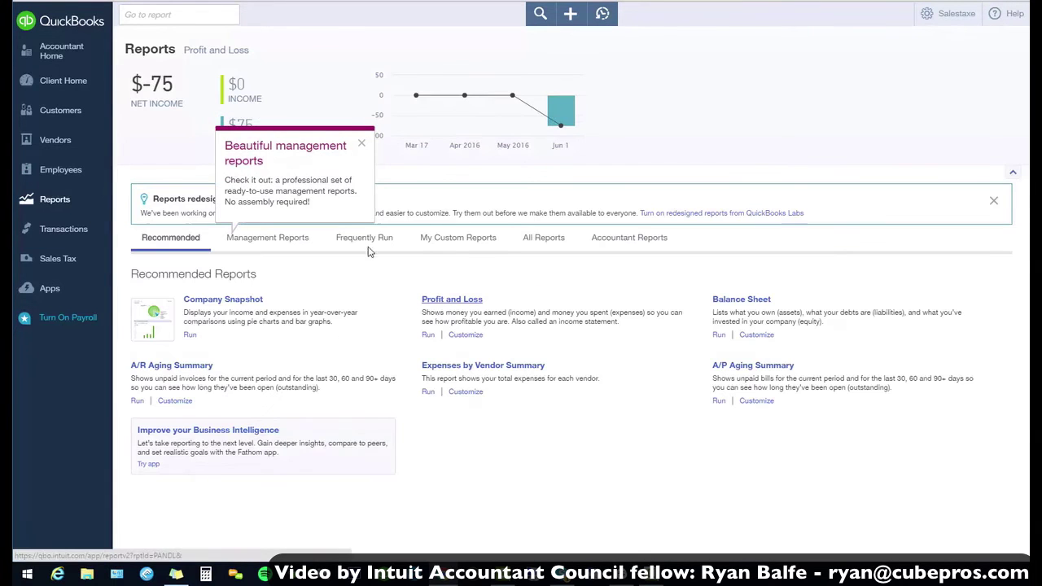
key(alt+Left)
click(195, 64)
scroll(204, 86, down, 2)
scroll(210, 90, up, 2)
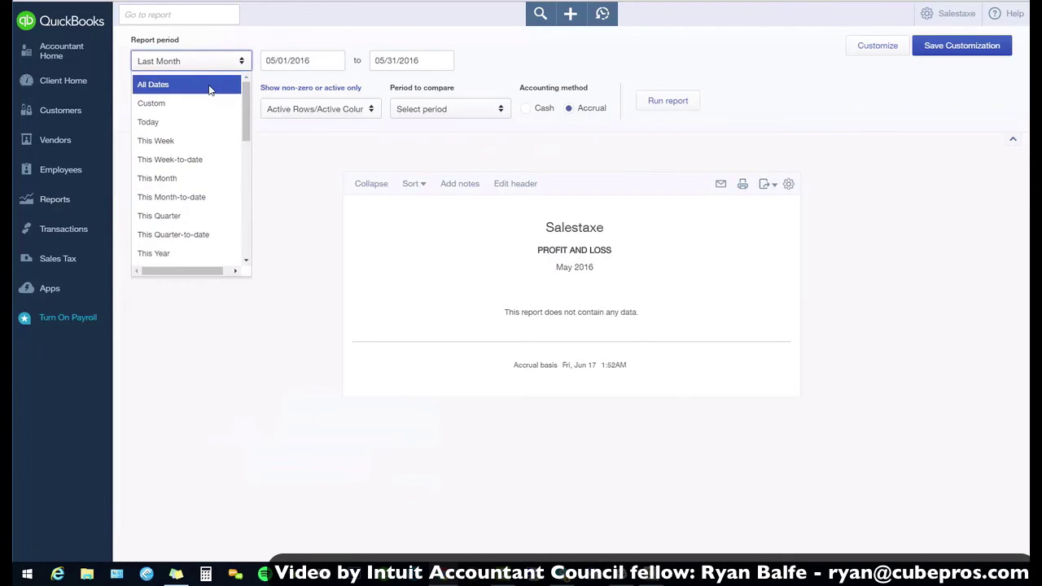
click(209, 90)
click(643, 105)
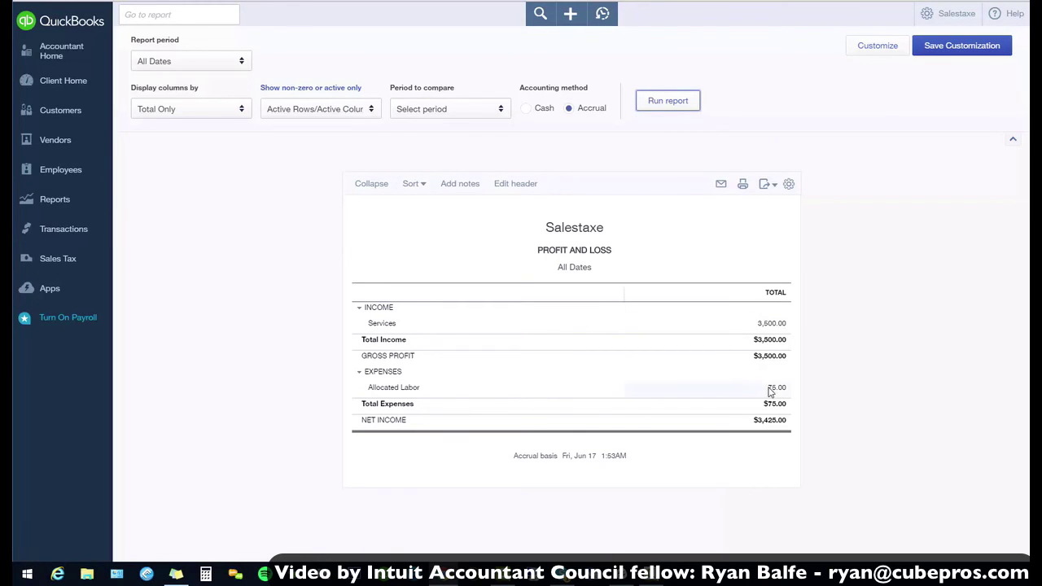
- Run the Balance Sheet report for All Dates and examine the Labor Allocation Payable liability
click(104, 210)
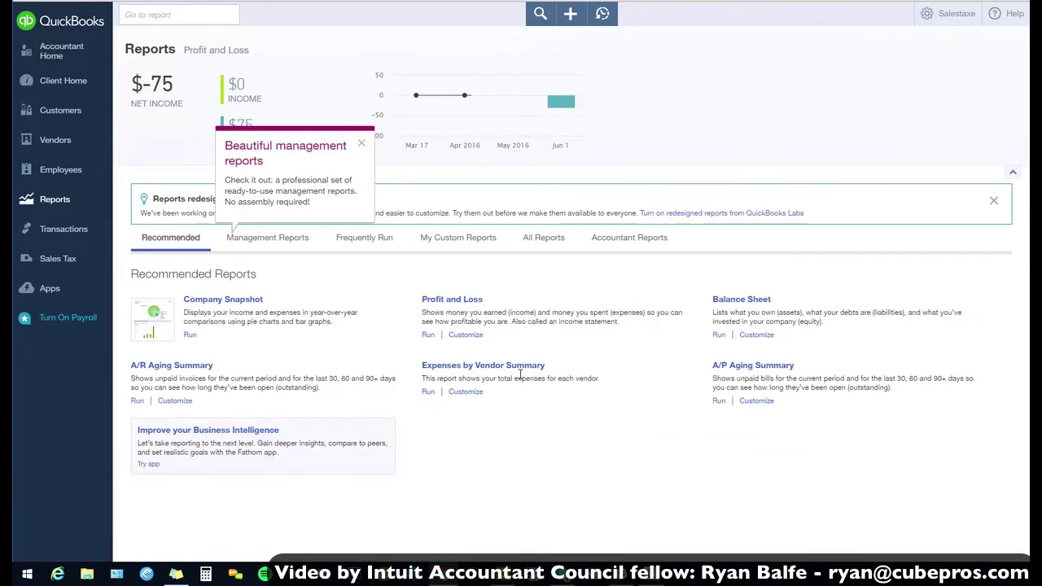
click(750, 301)
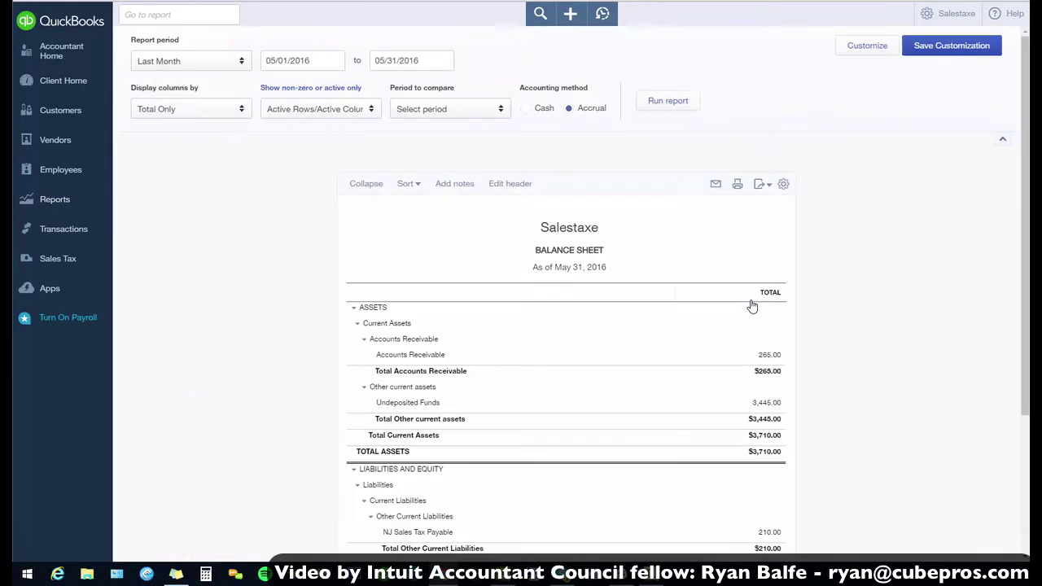
scroll(285, 334, down, 3)
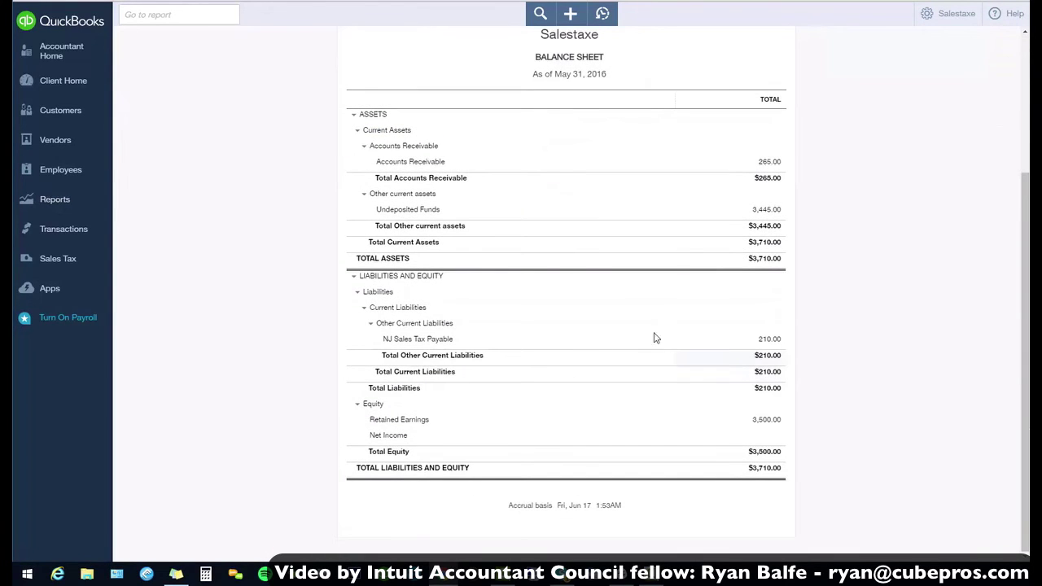
scroll(326, 168, up, 3)
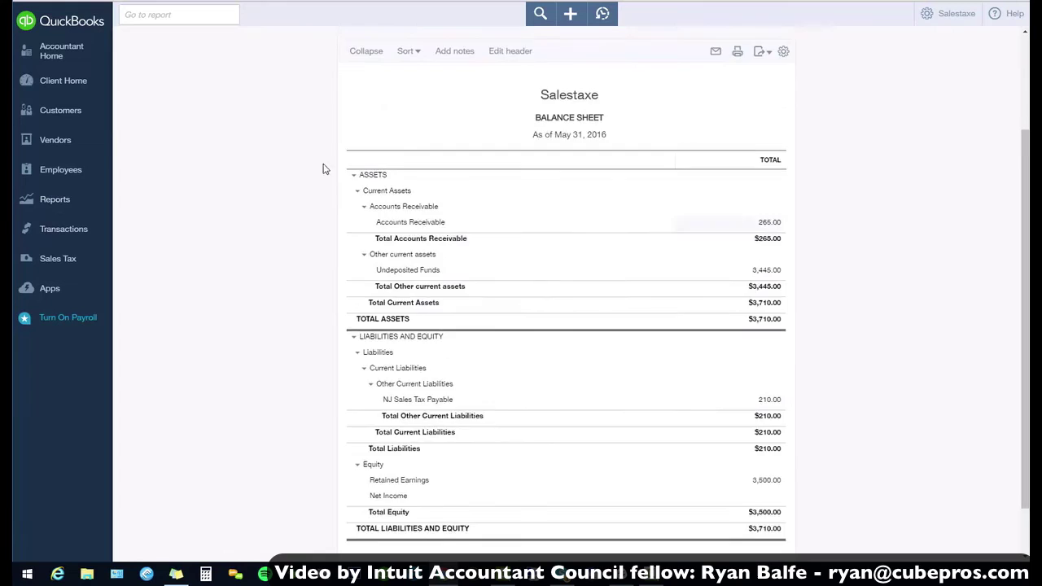
click(204, 61)
scroll(206, 98, up, 5)
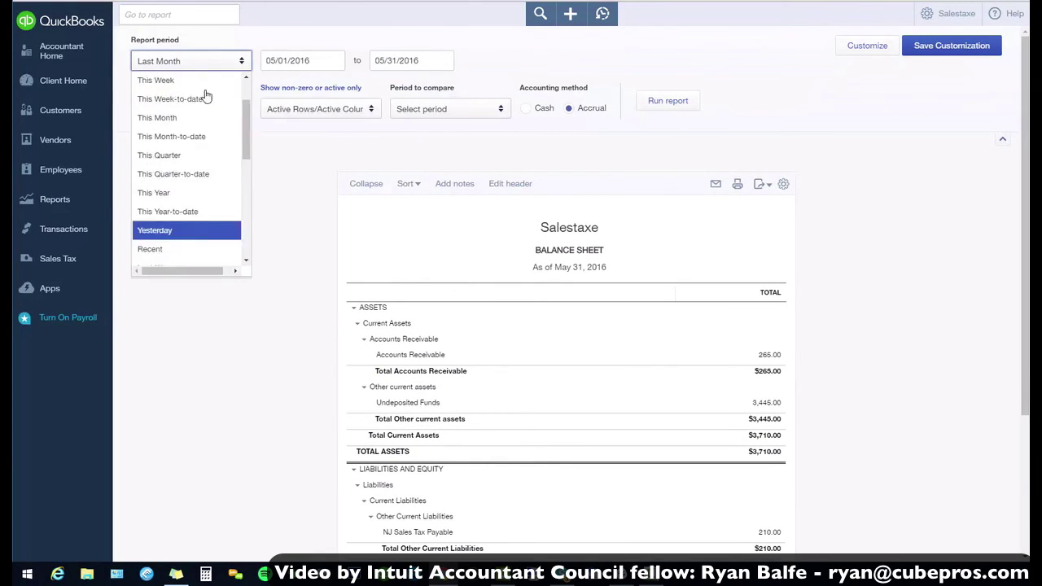
click(206, 94)
click(668, 102)
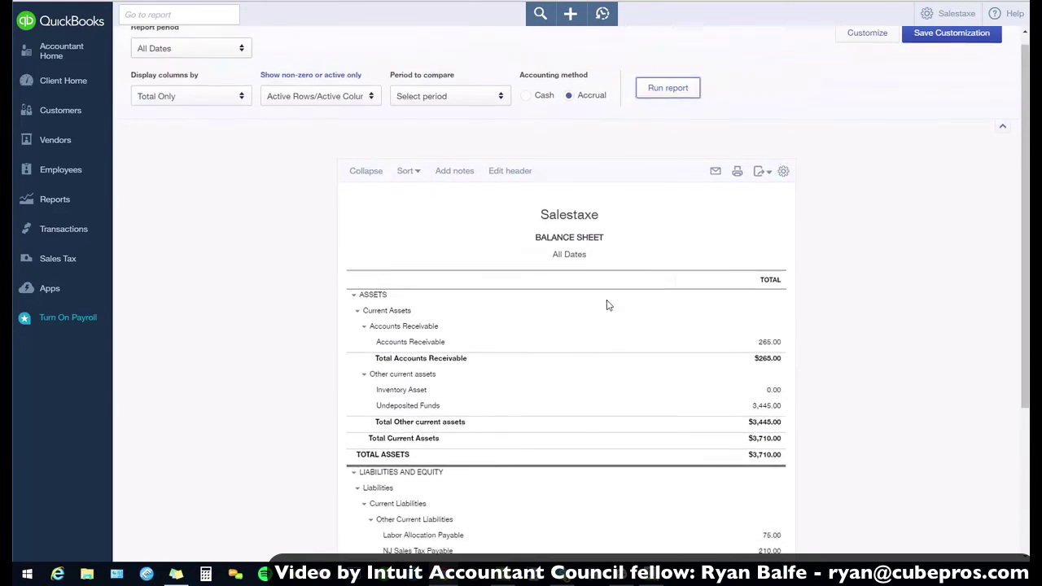
scroll(639, 340, down, 3)
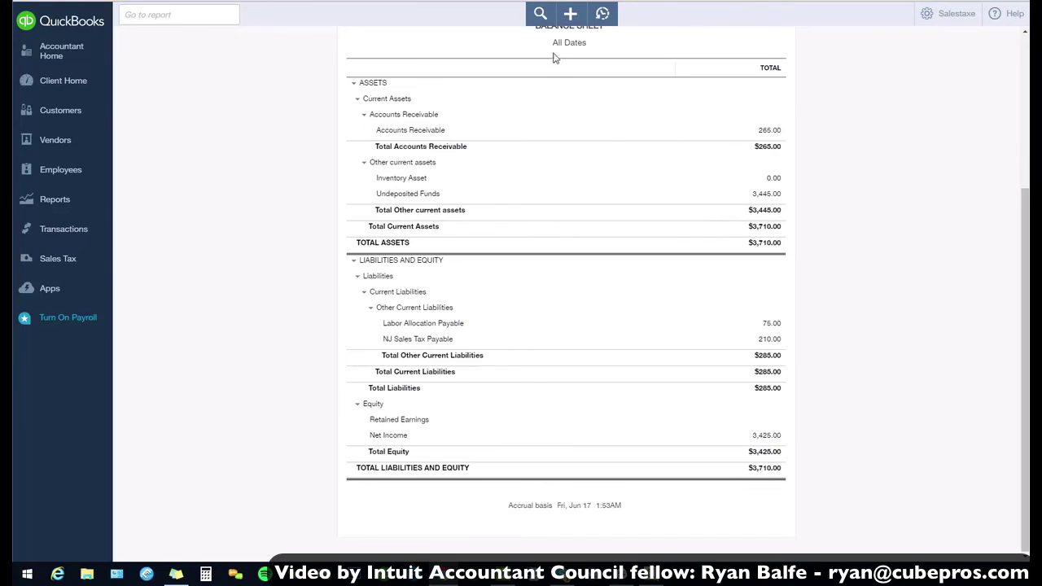
- Create a journal entry dated 06/08/2016 with a first line debiting Labor Allocation Payable 75.00, leaving its name blank
click(568, 18)
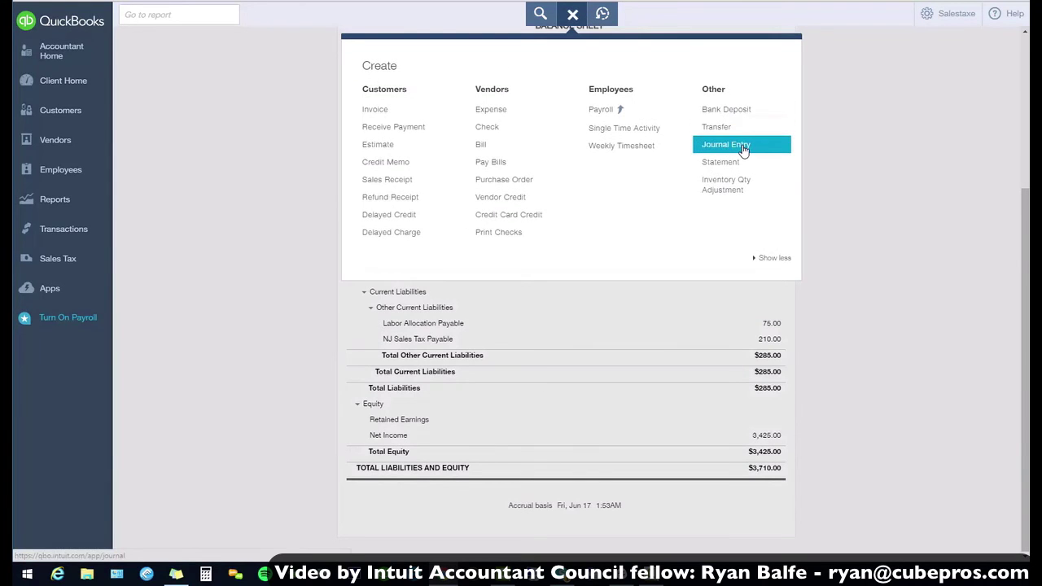
click(743, 148)
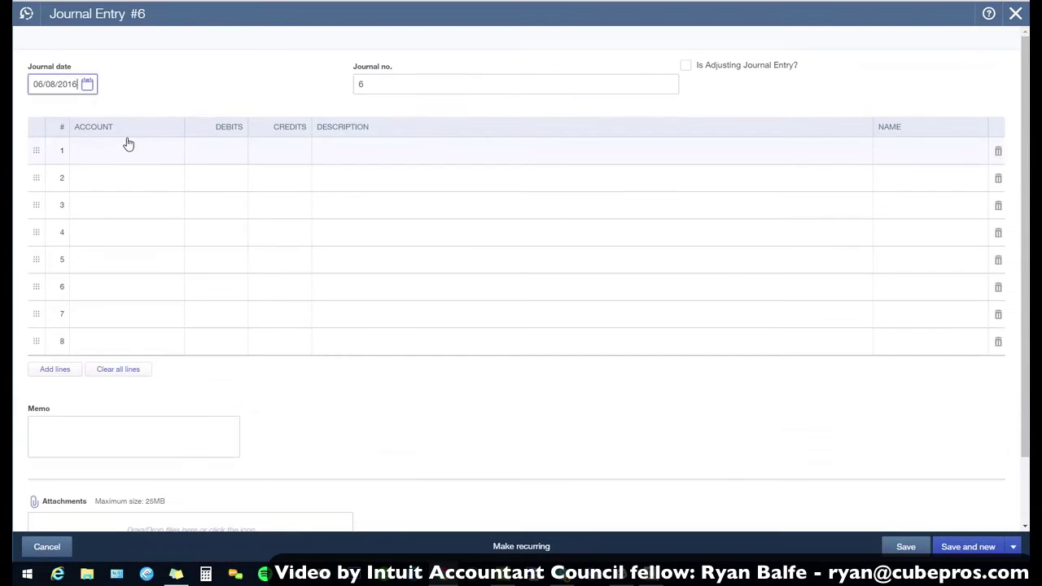
click(127, 155)
text(lab)
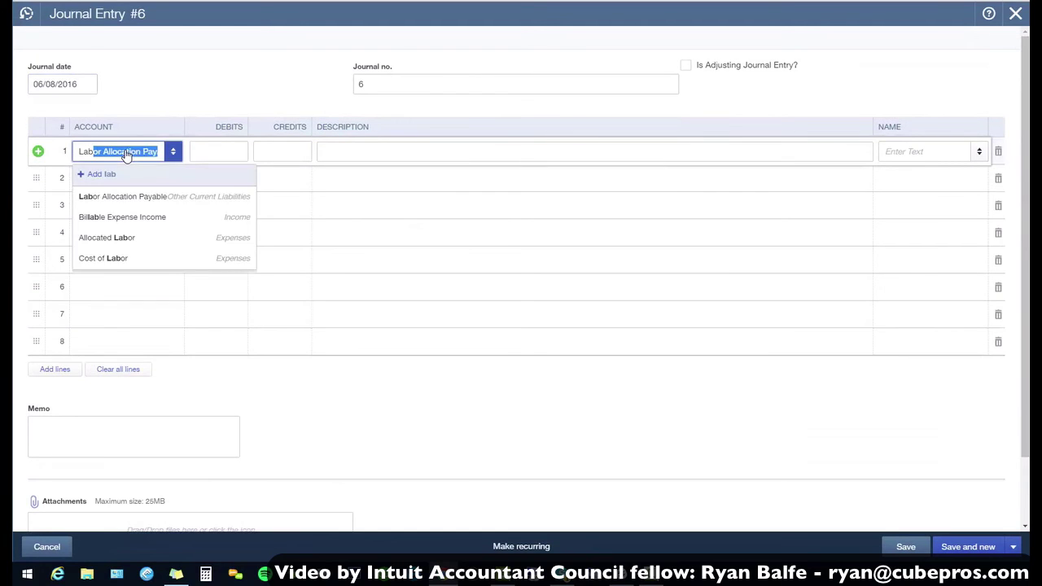
key(Tab)
text(75)
key(Tab)
key(Tab)
key(Tab)
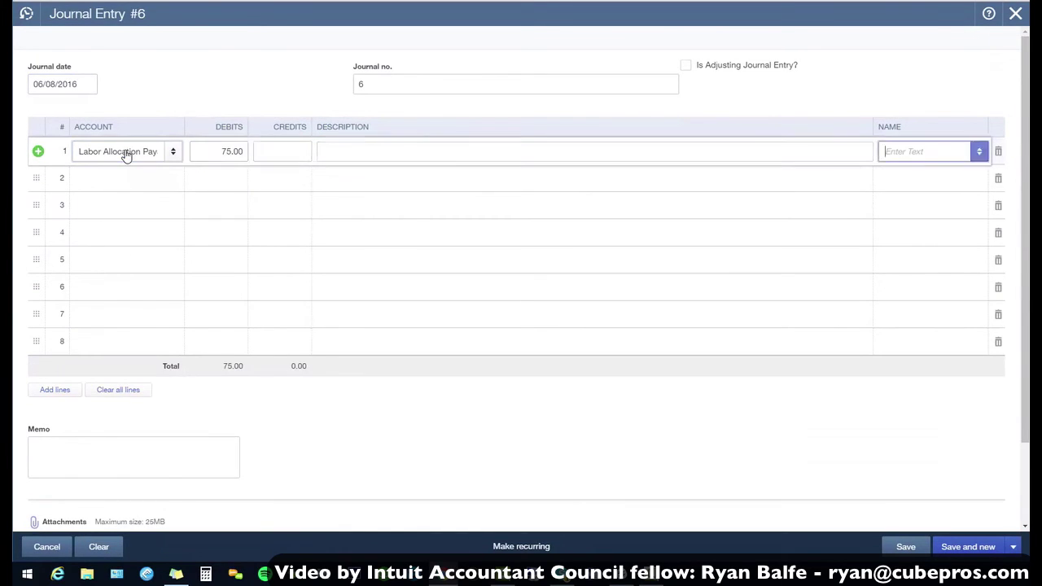
- Add a second journal line crediting Allocated Labor 75.00 with no customer name on either line
key(Tab)
text(Allo)
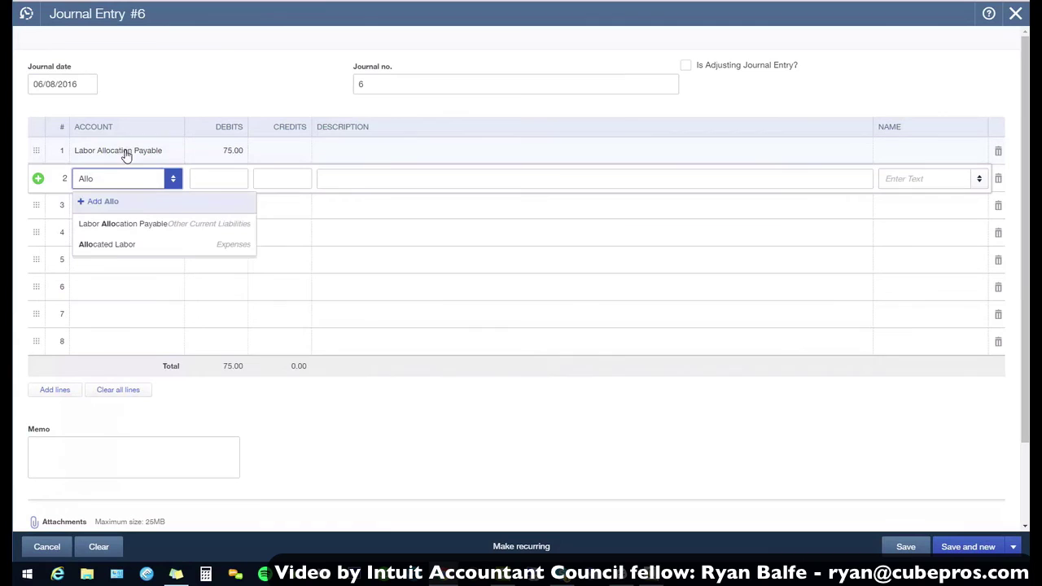
click(101, 244)
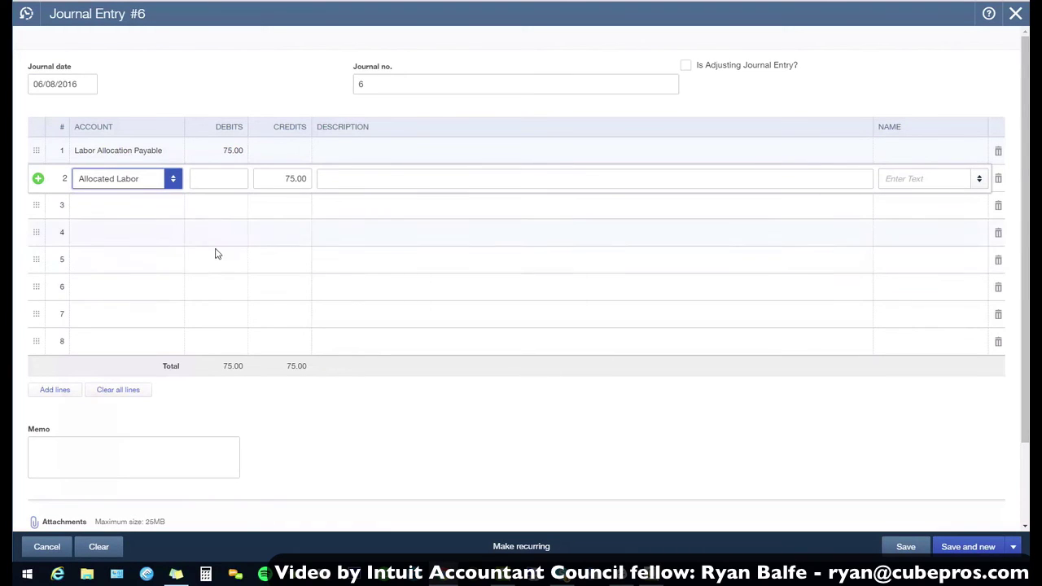
click(920, 178)
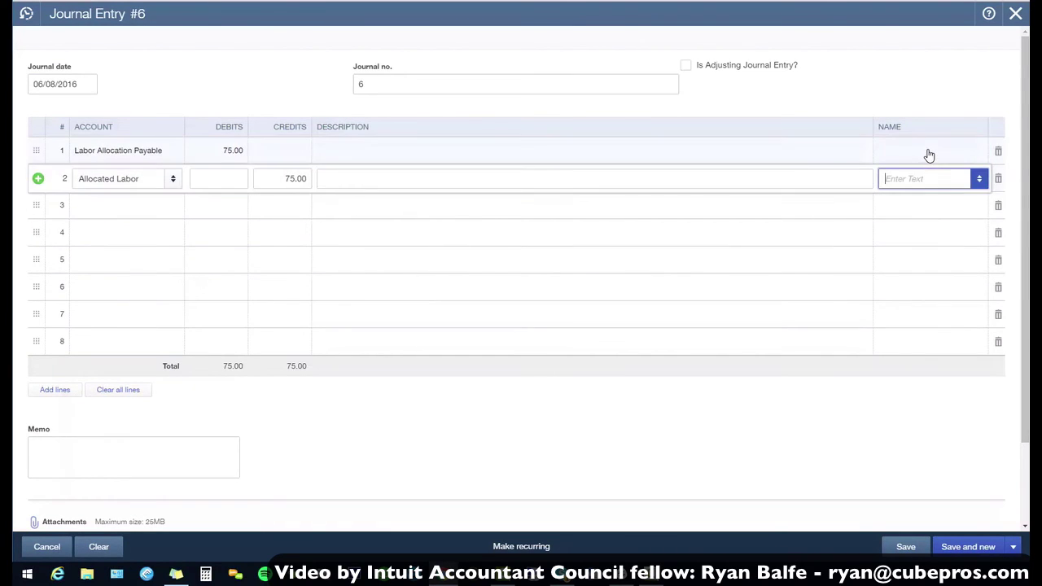
click(929, 155)
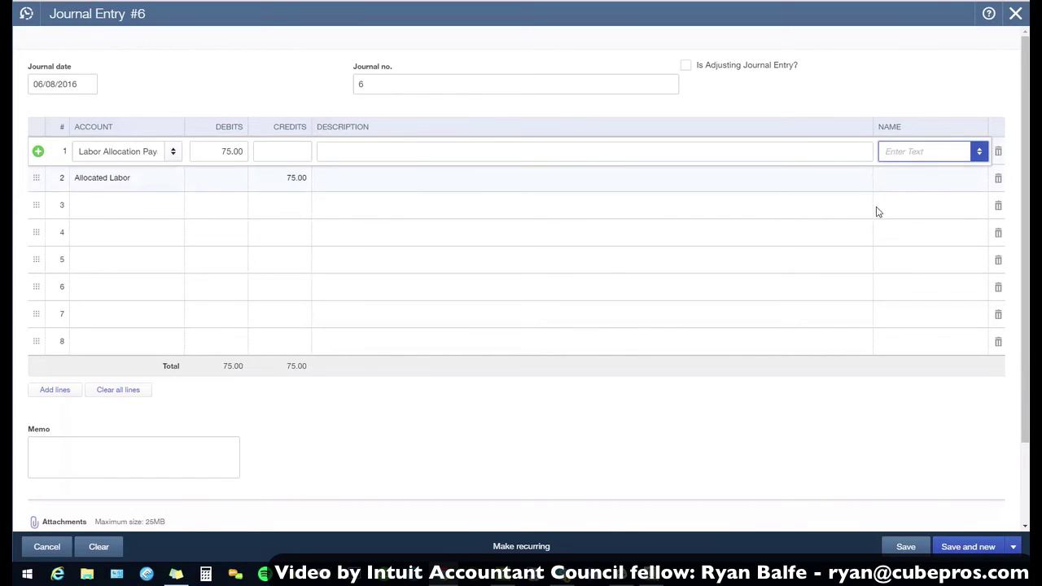
- Save and close the journal entry, and review Labor Allocation Payable on the updated Balance Sheet
click(1013, 547)
click(1000, 527)
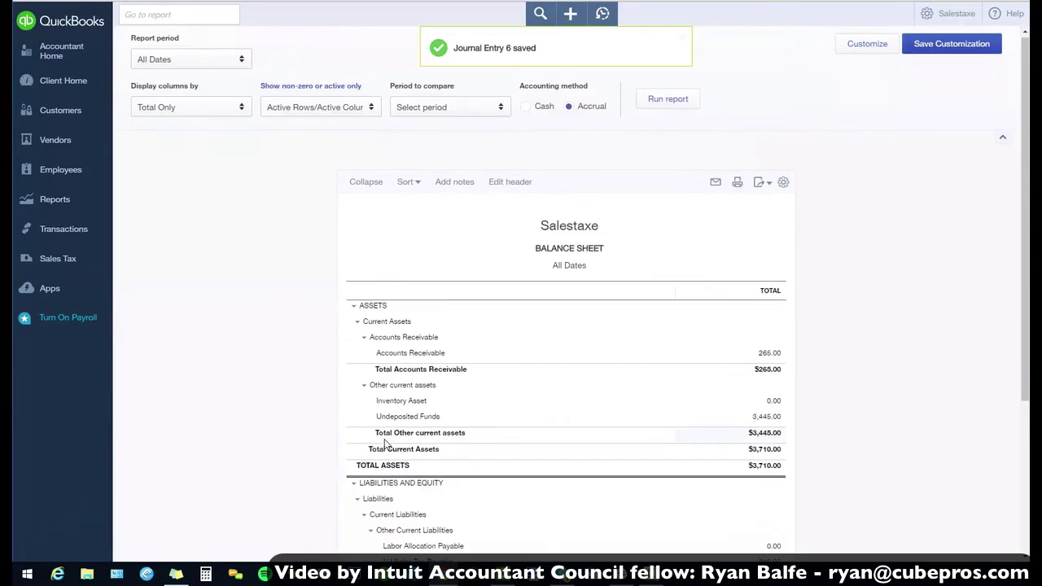
scroll(387, 444, down, 3)
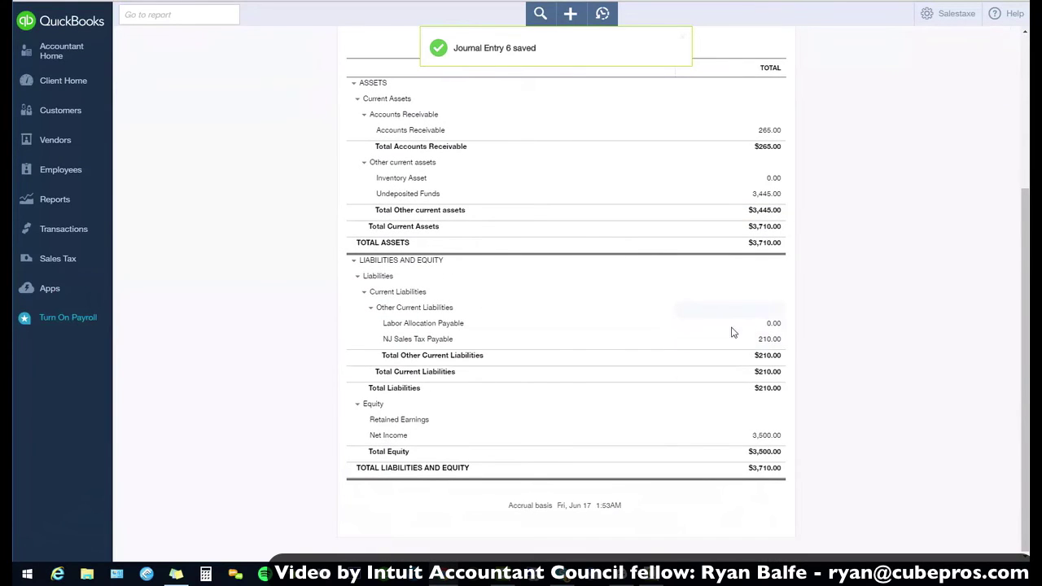
- Run the Profit and Loss report for All Dates to check the company-wide Allocated Labor expense after the journal entry
click(66, 202)
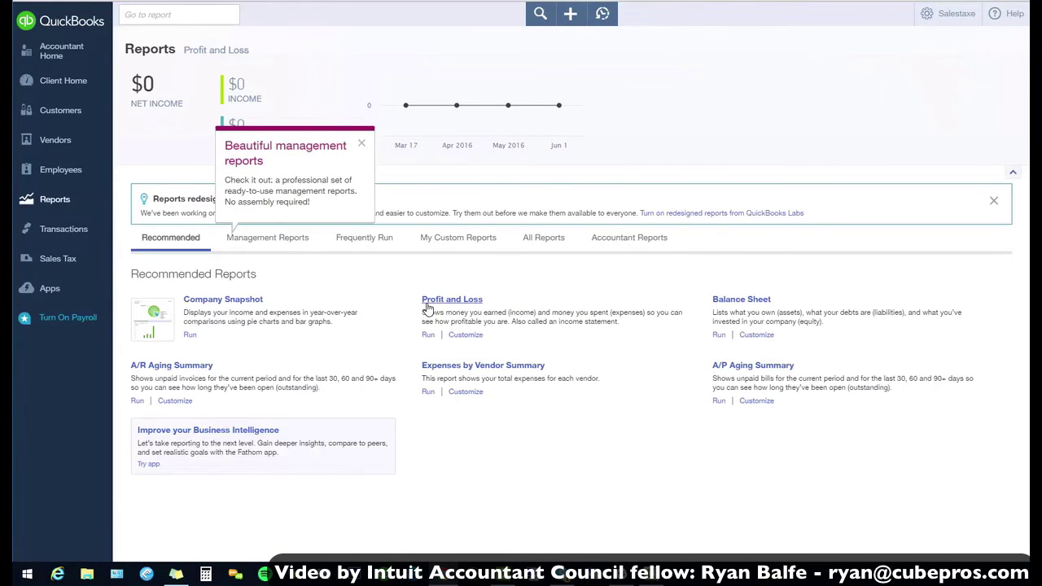
click(425, 301)
click(183, 68)
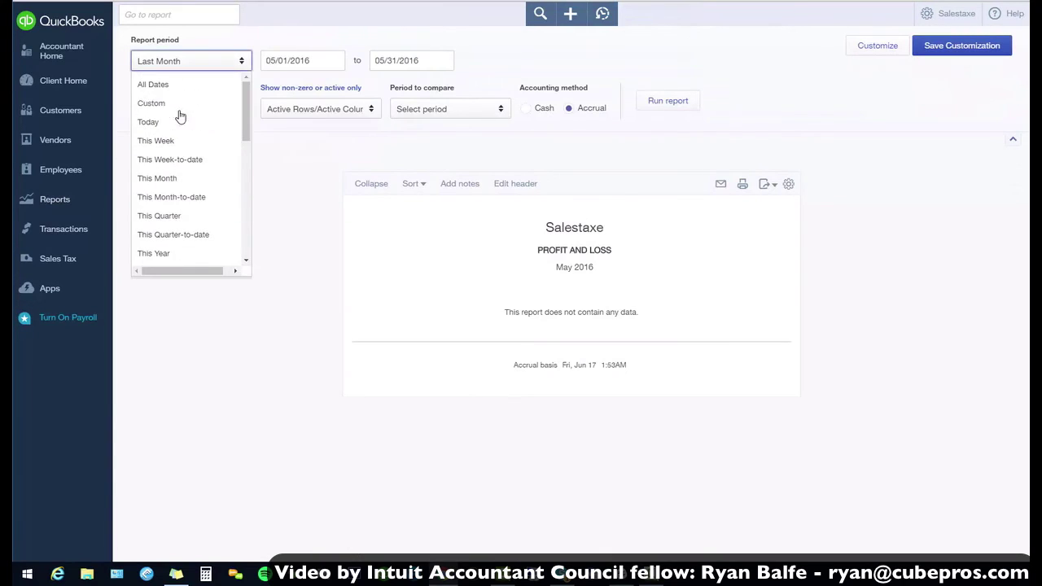
click(187, 85)
click(666, 106)
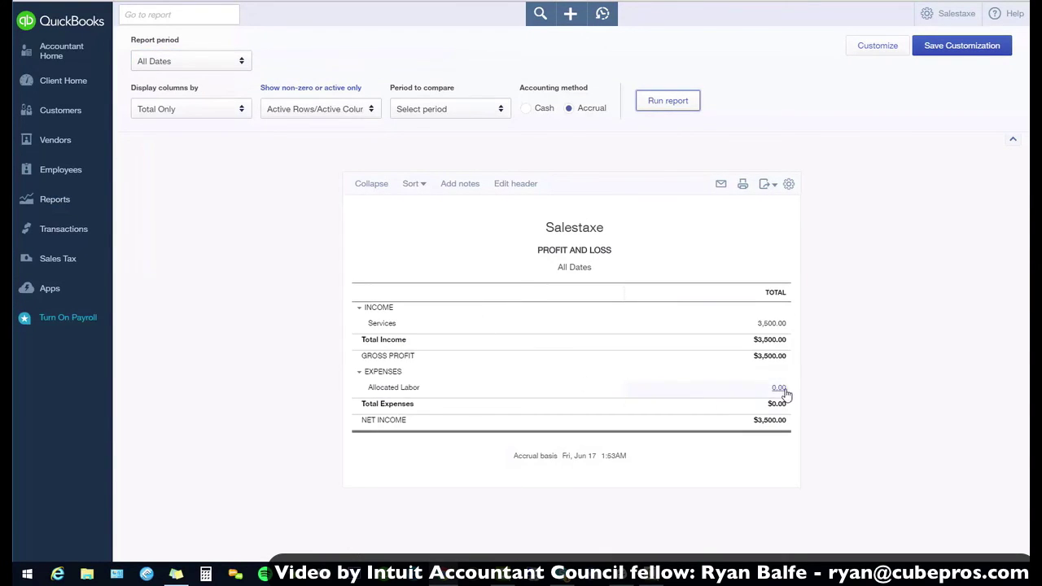
- Filter the Profit and Loss report by customer to Dogworld, Inc.'s second sub-customer to check that the job keeps its labor expense
click(877, 45)
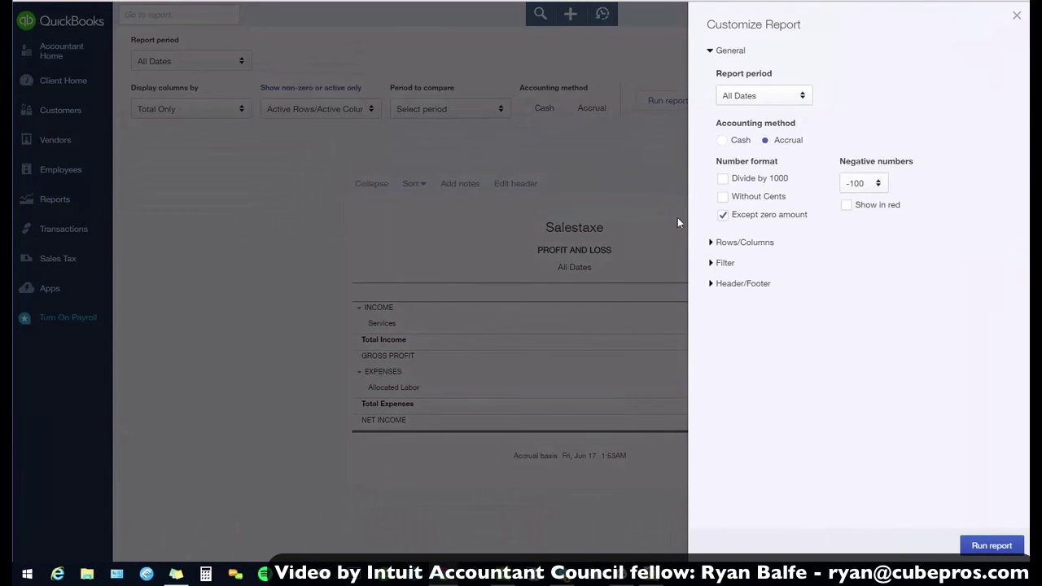
click(710, 263)
click(724, 321)
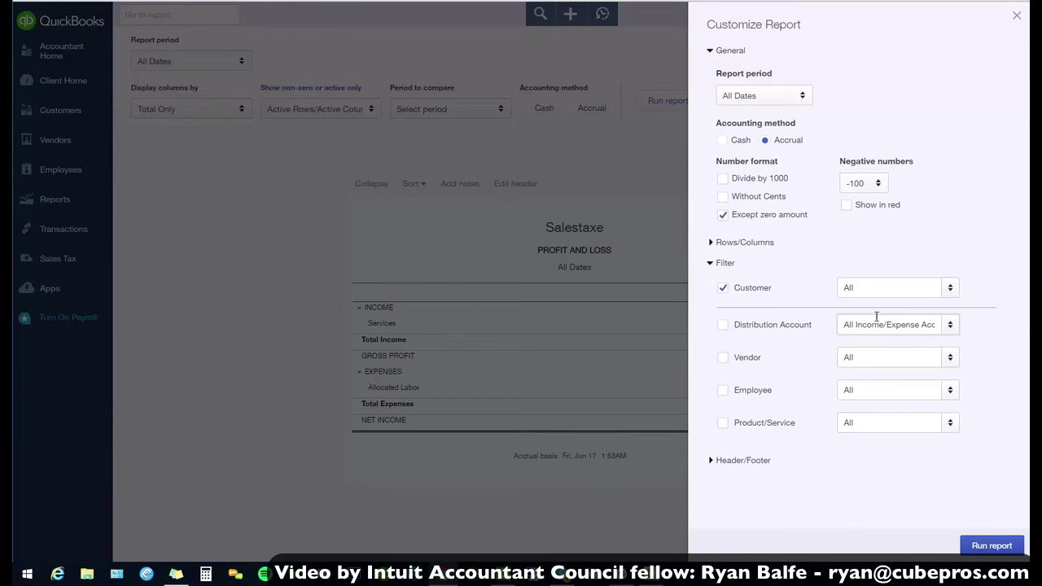
click(942, 289)
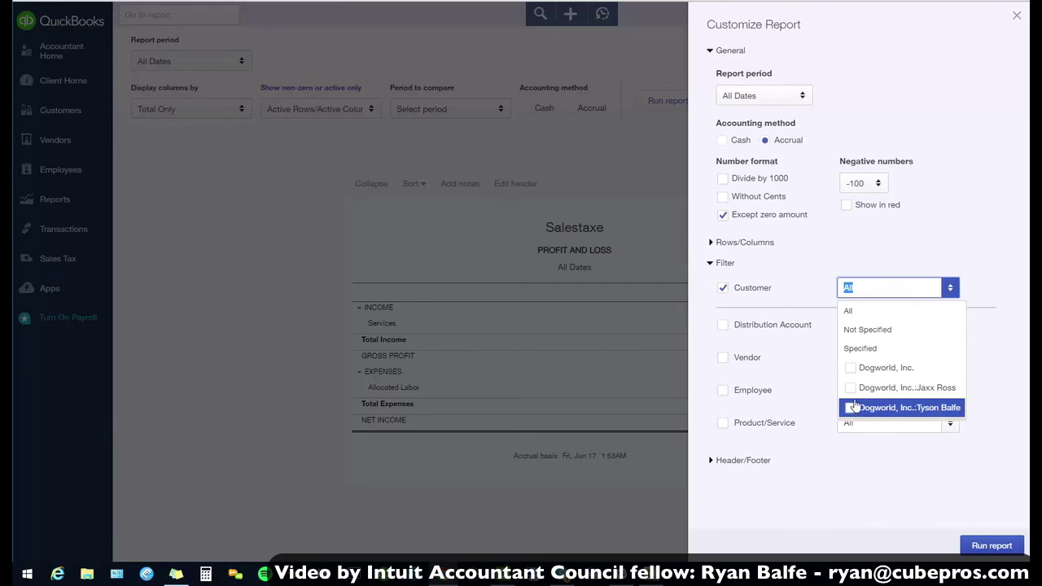
click(895, 407)
click(992, 546)
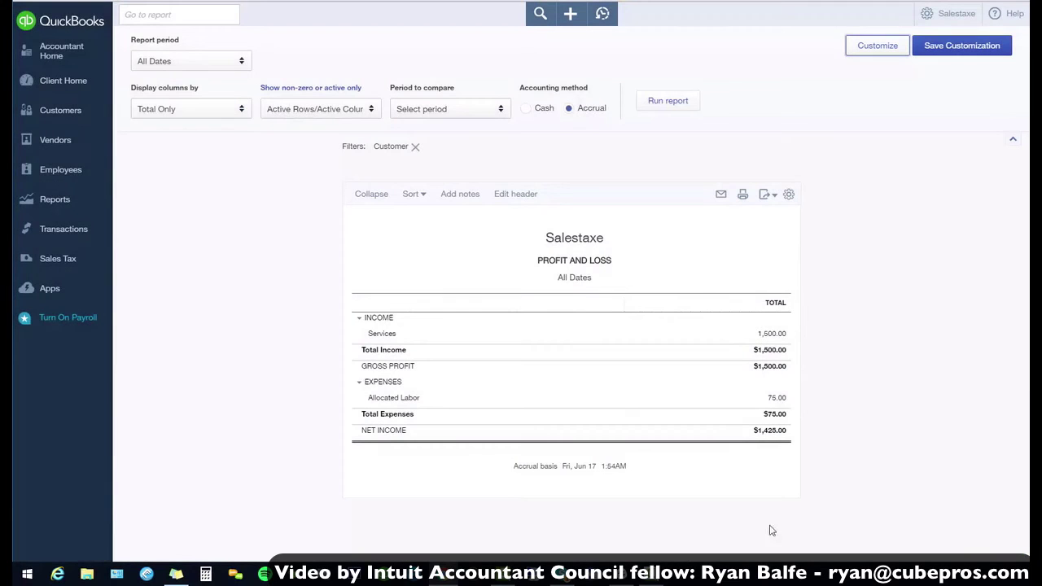
- Open Dogworld, Inc.'s second sub-customer from the customer list and review the job's transactions, including the time charge and invoice
click(61, 111)
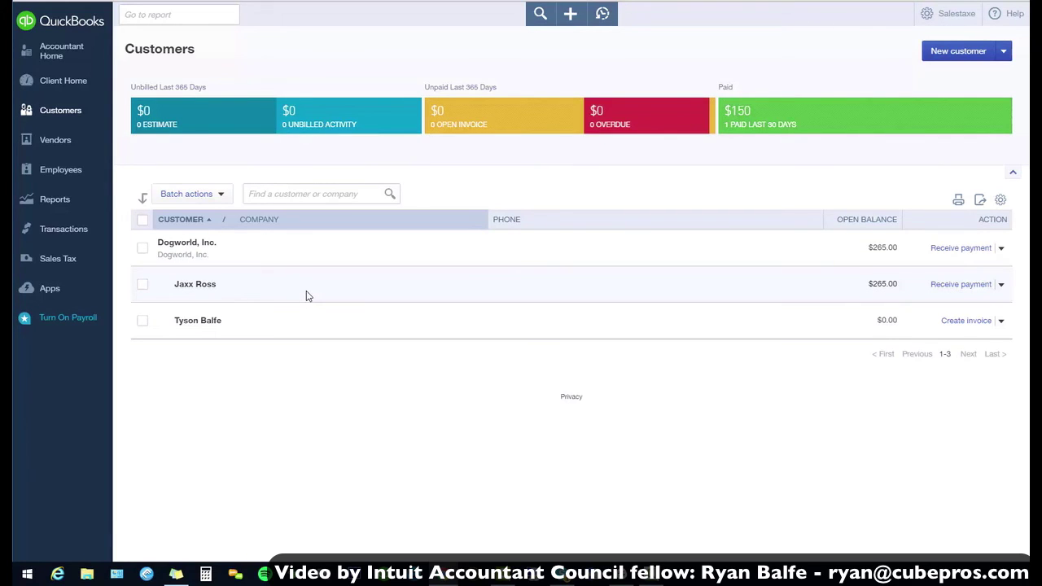
click(284, 322)
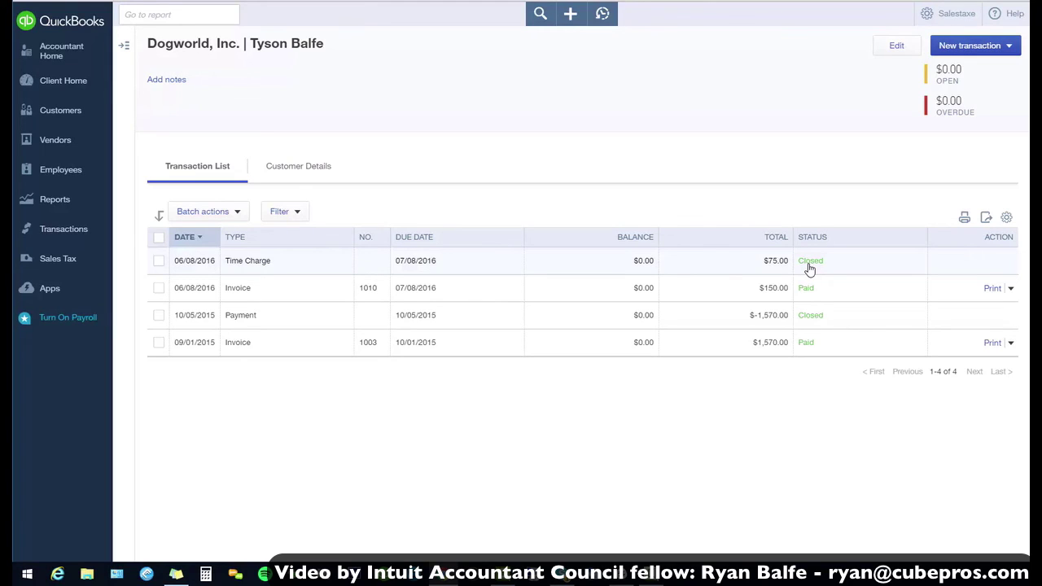
- Start a new bank deposit with six new-deposit lines and enable Track returns for customers
click(571, 16)
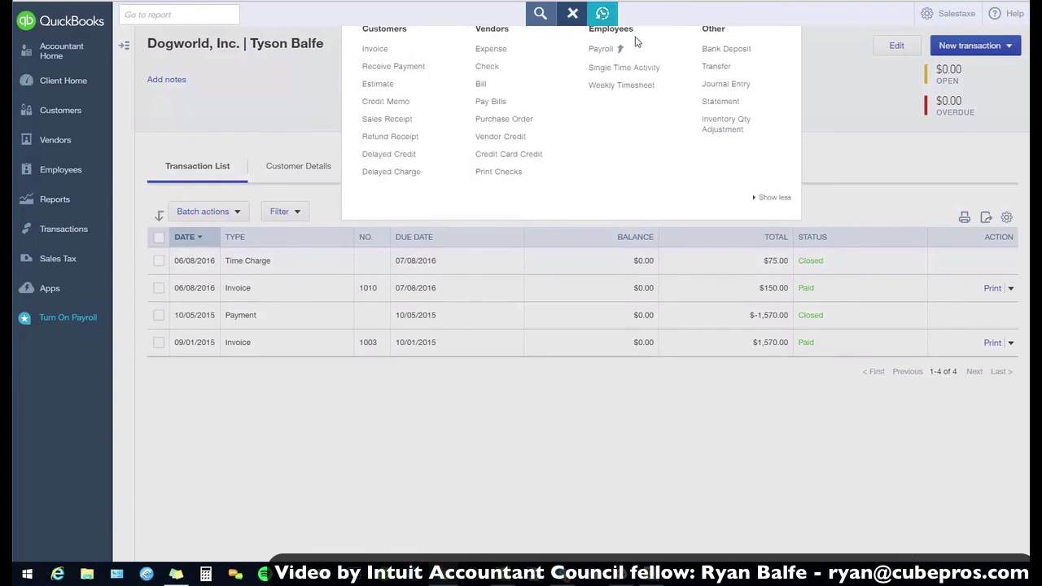
click(727, 114)
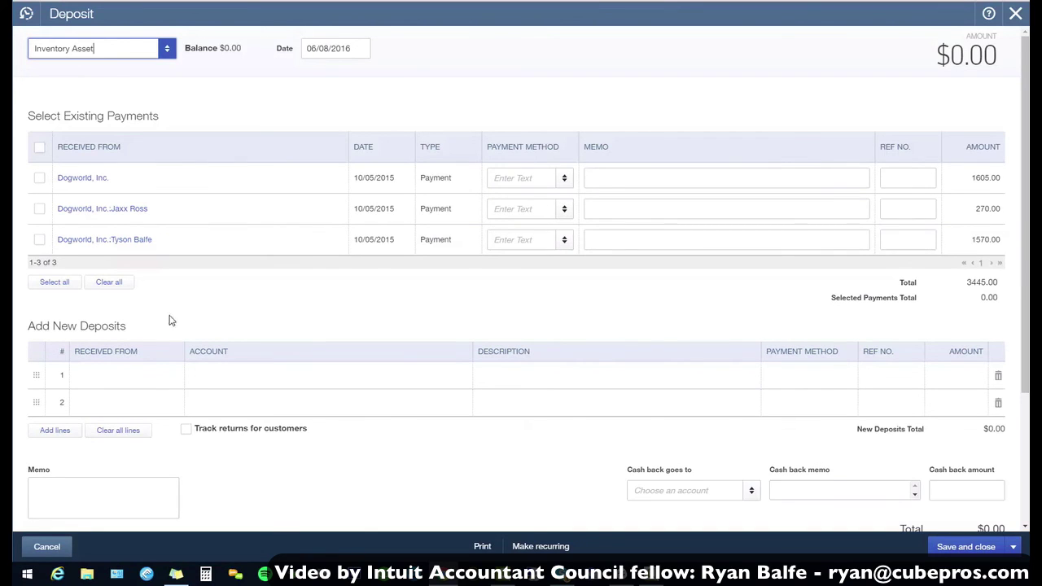
click(57, 430)
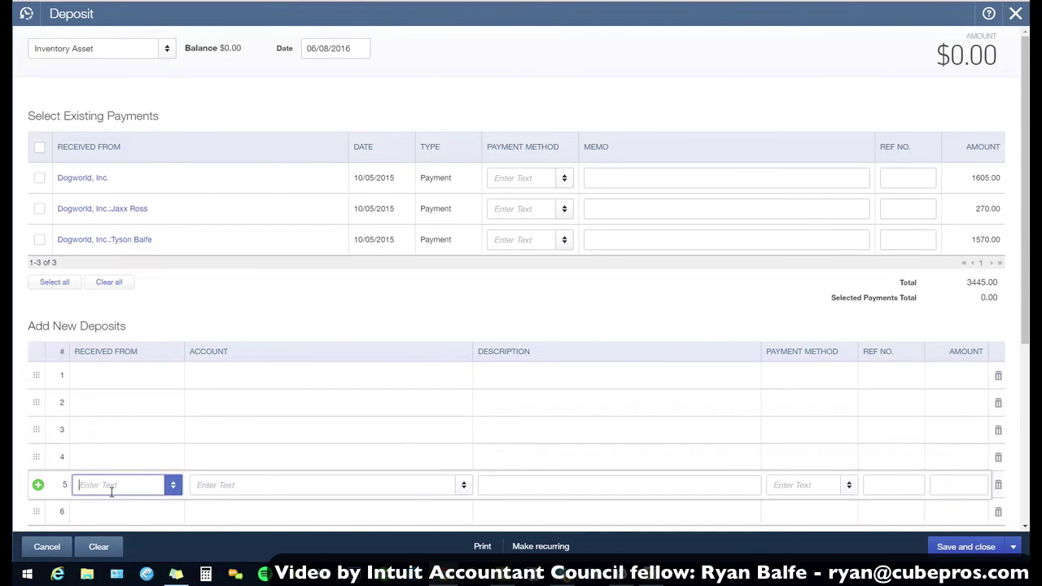
click(265, 372)
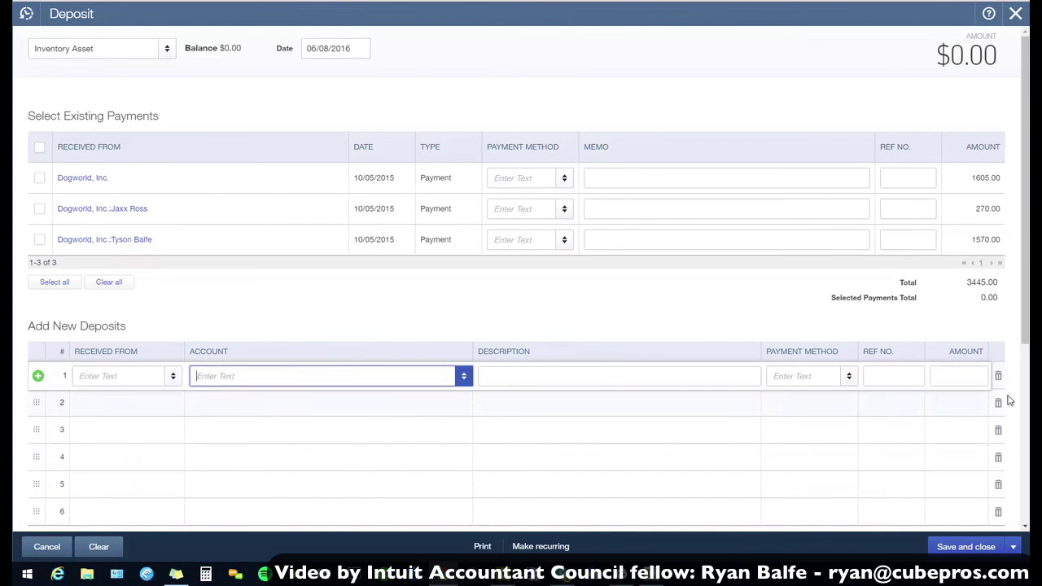
scroll(500, 481, down, 3)
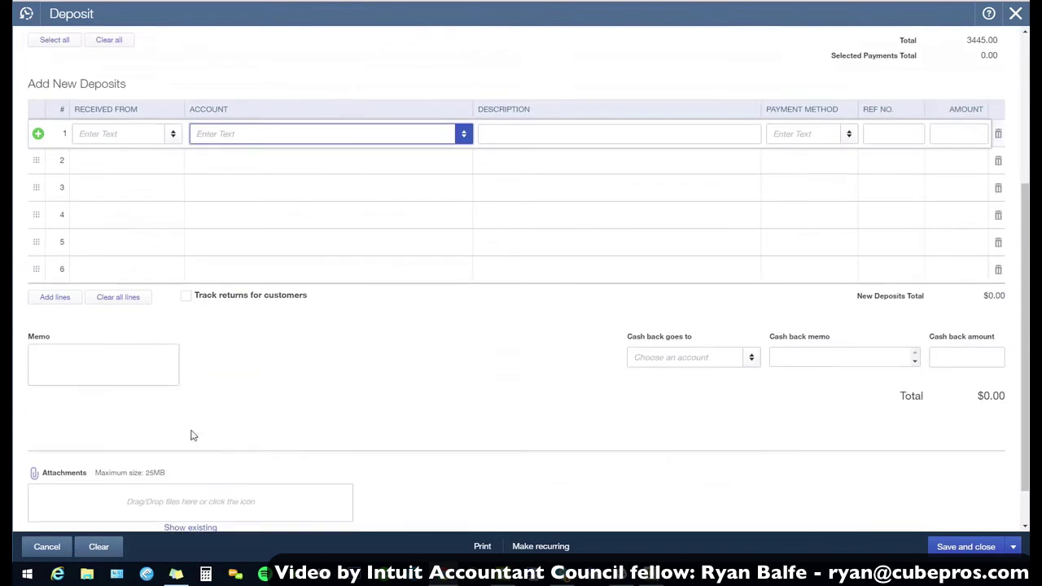
click(186, 295)
scroll(488, 285, up, 2)
- Go through the Customer field on the first five new-deposit lines to examine where each job is assigned
click(925, 256)
click(924, 279)
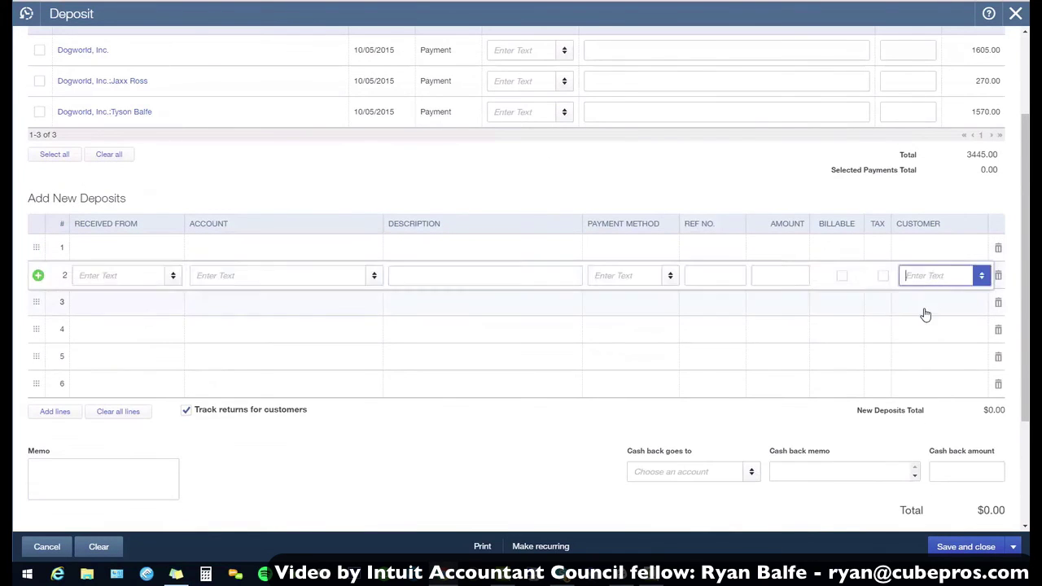
click(927, 308)
click(931, 332)
click(934, 358)
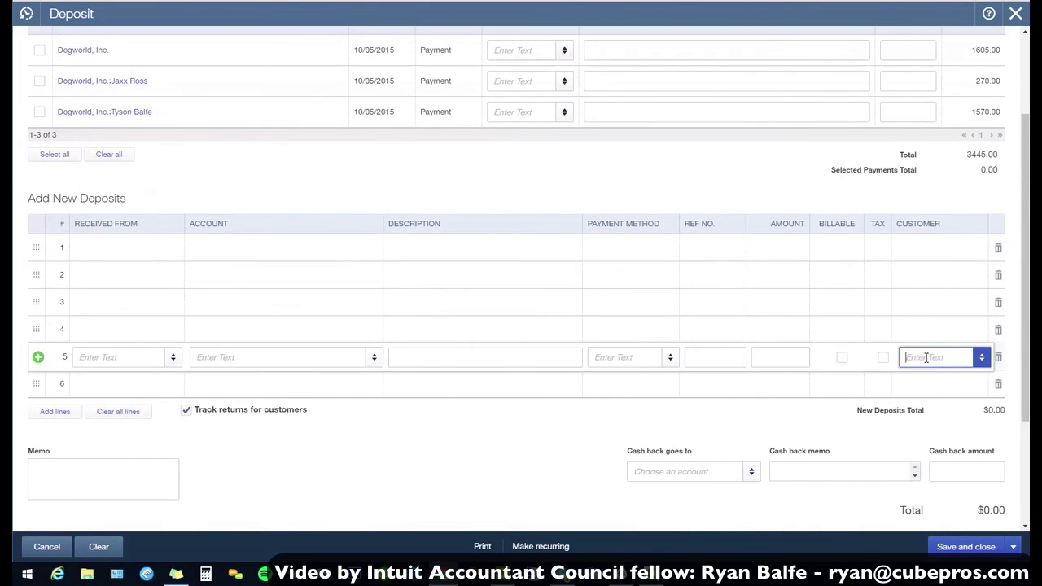
scroll(396, 383, up, 2)
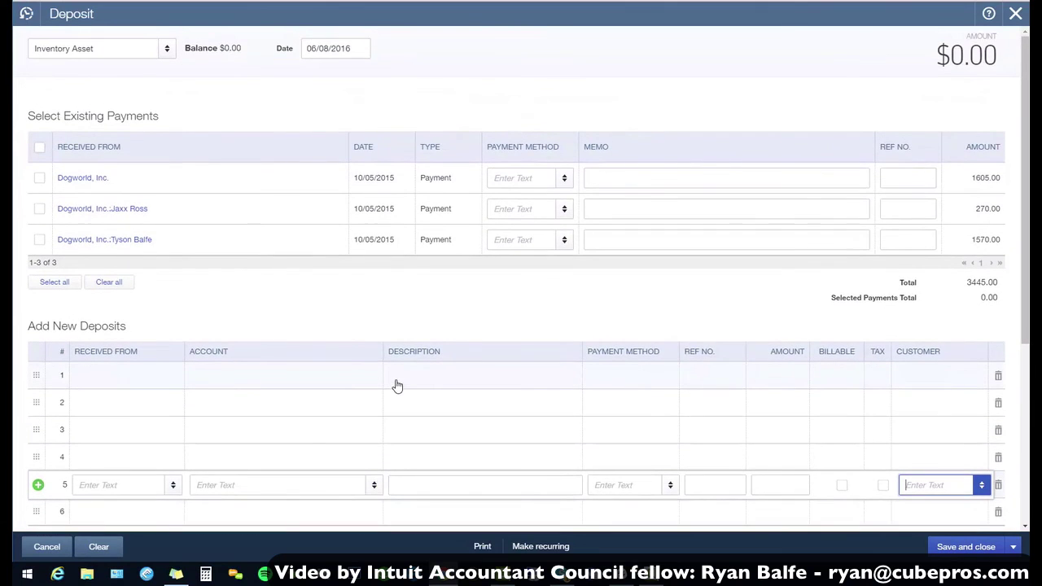